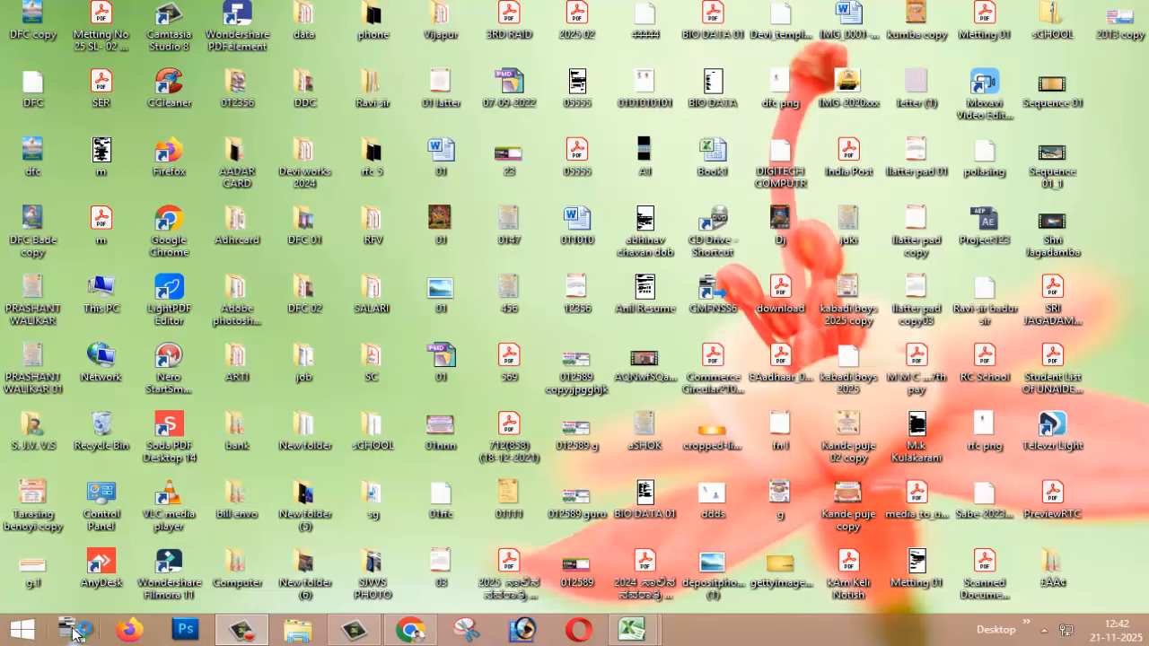
Step: Scan the signature page as a document with Canon MF Scan Utility, save it as PDF under IMG in Documents, and minimize the windows that open
left_click(75, 632)
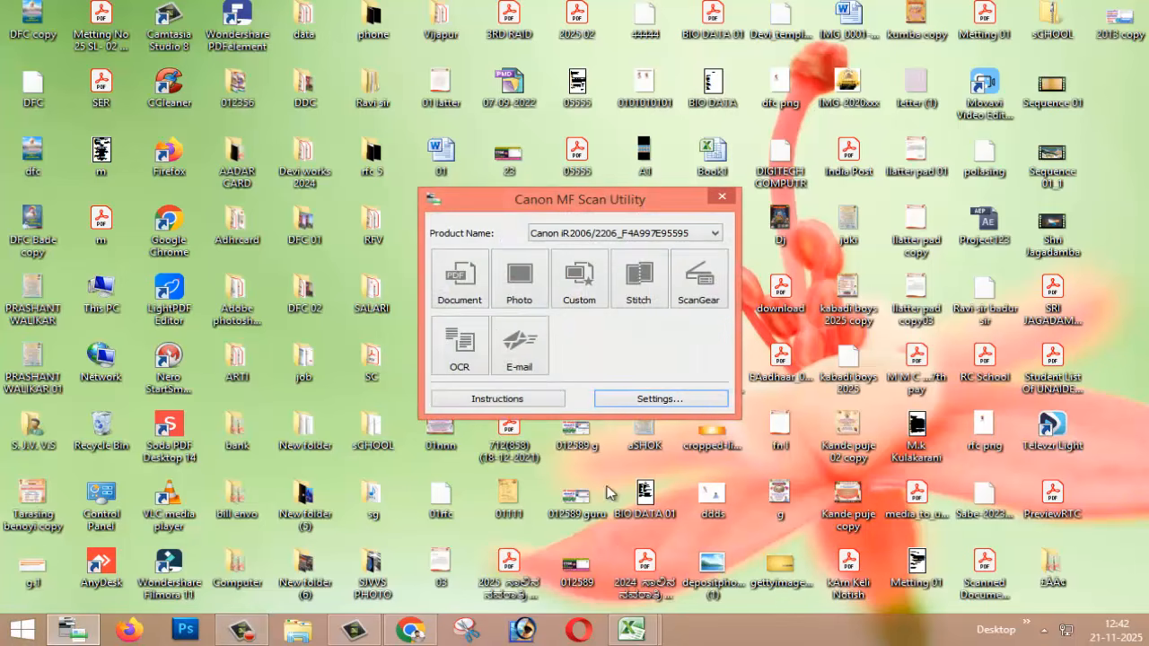
left_click(461, 281)
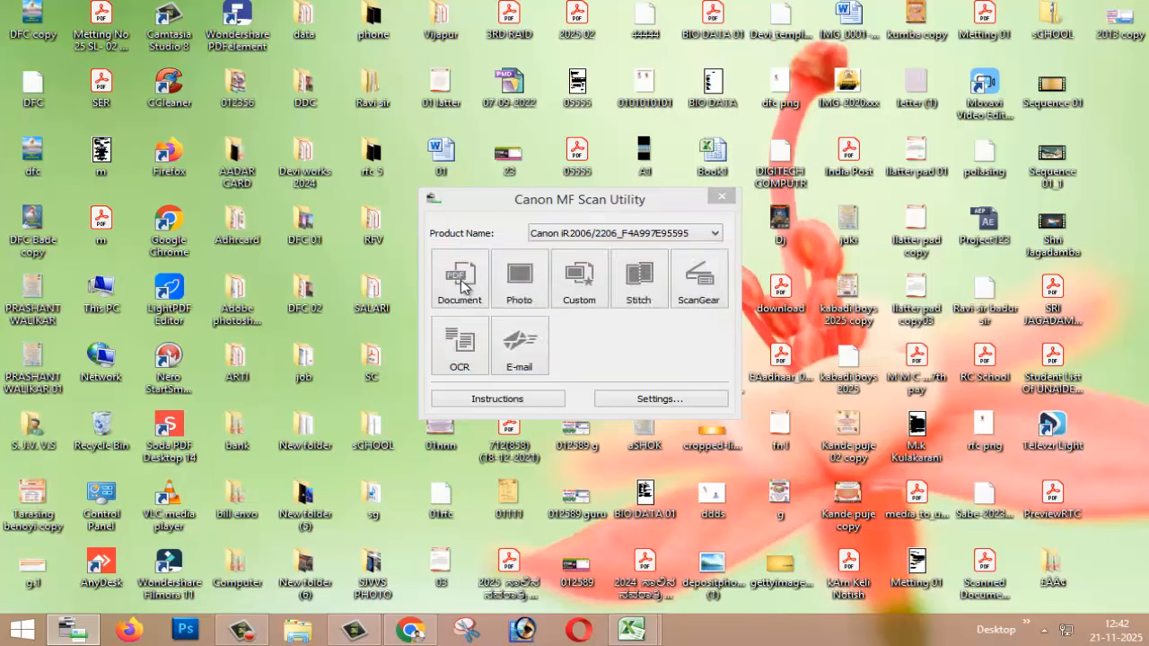
left_click(619, 345)
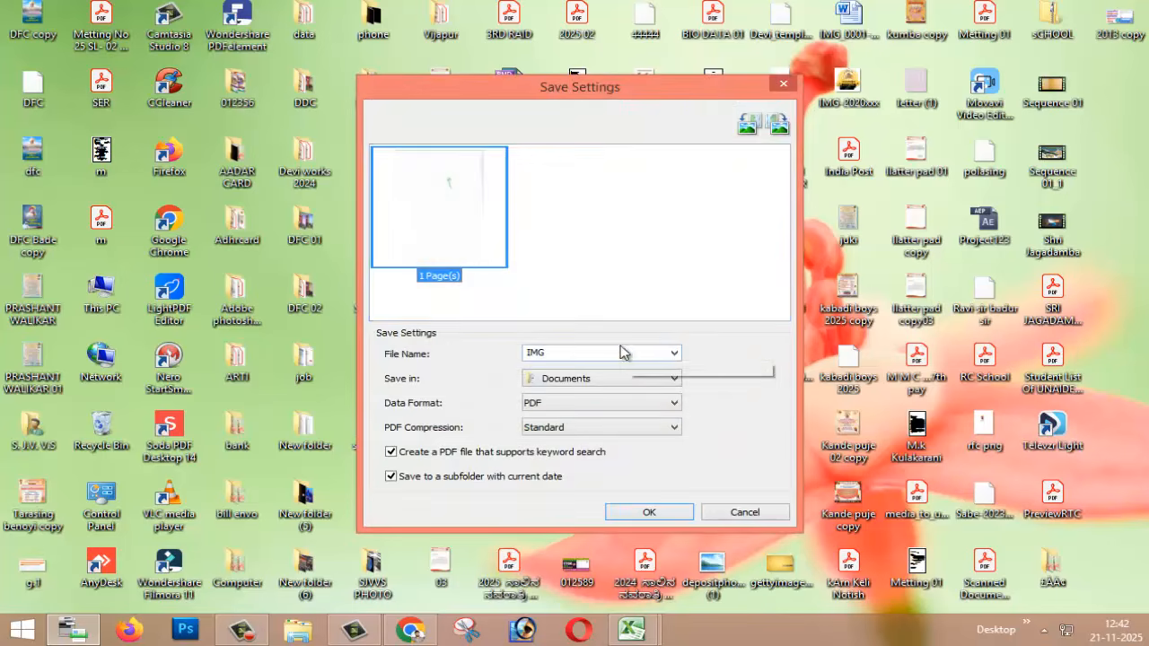
left_click(650, 514)
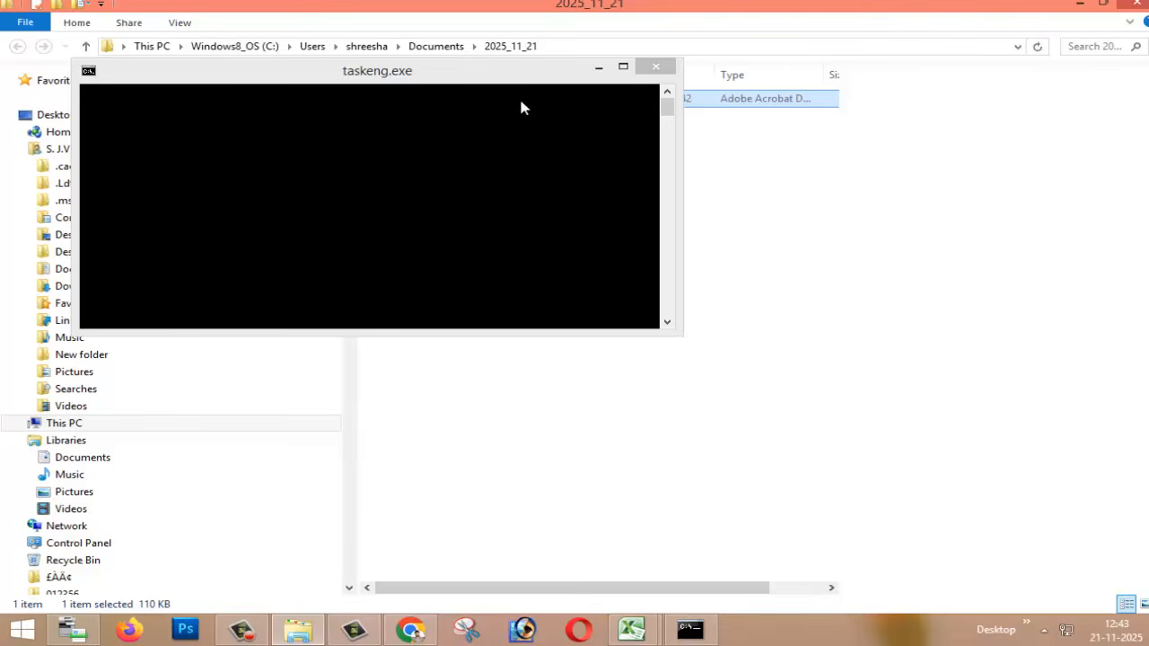
left_click(599, 67)
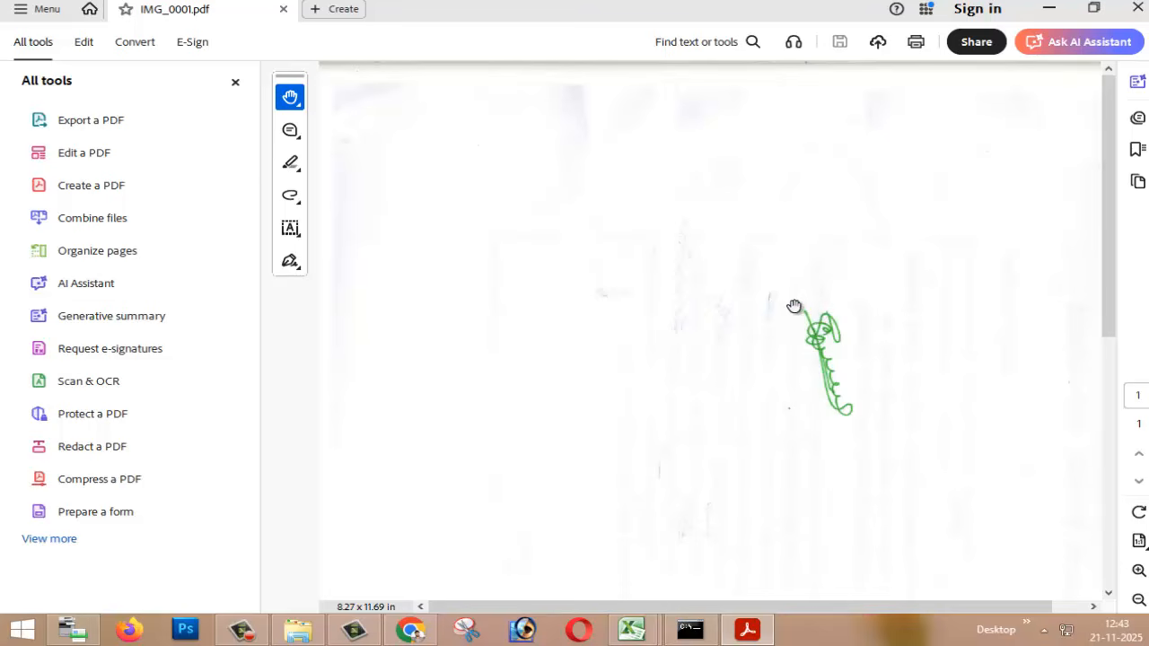
left_click(1048, 7)
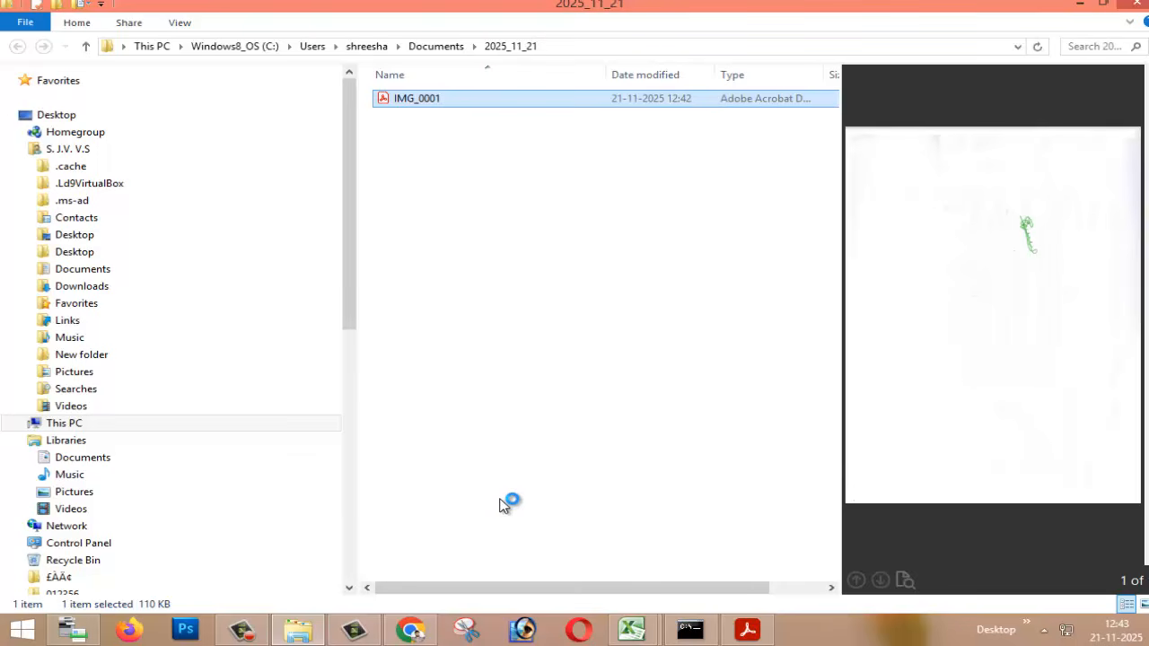
Step: Find Microsoft Word 2010 among the installed apps and open it with a blank document
left_click(20, 639)
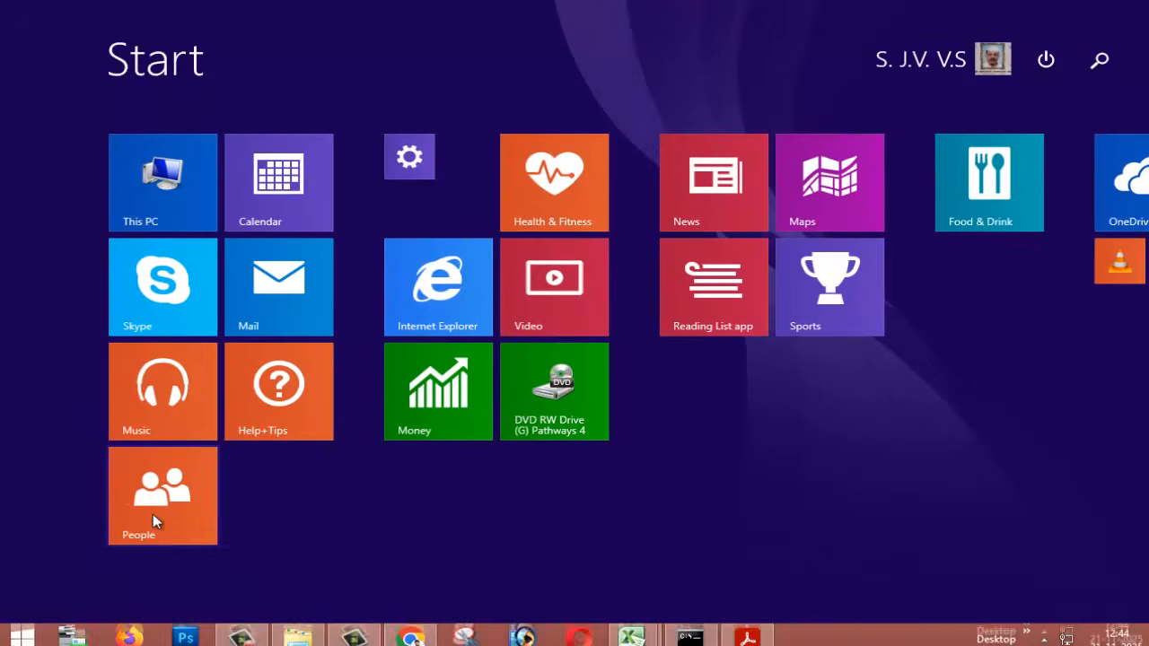
left_click(121, 606)
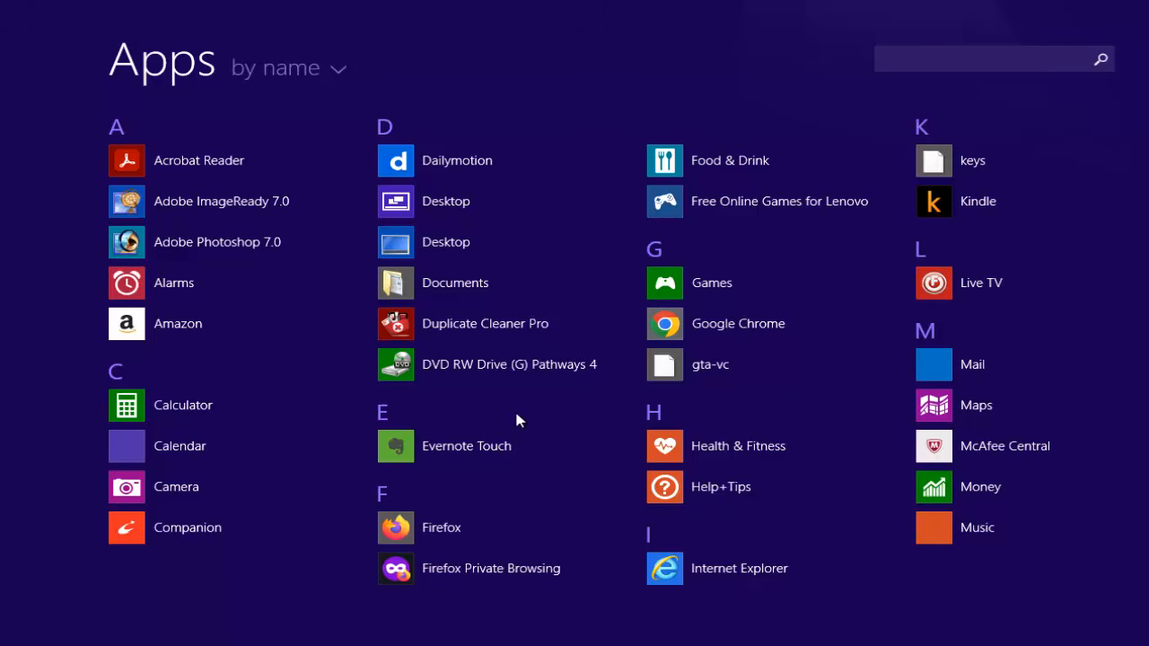
scroll(651, 464, "down", 5)
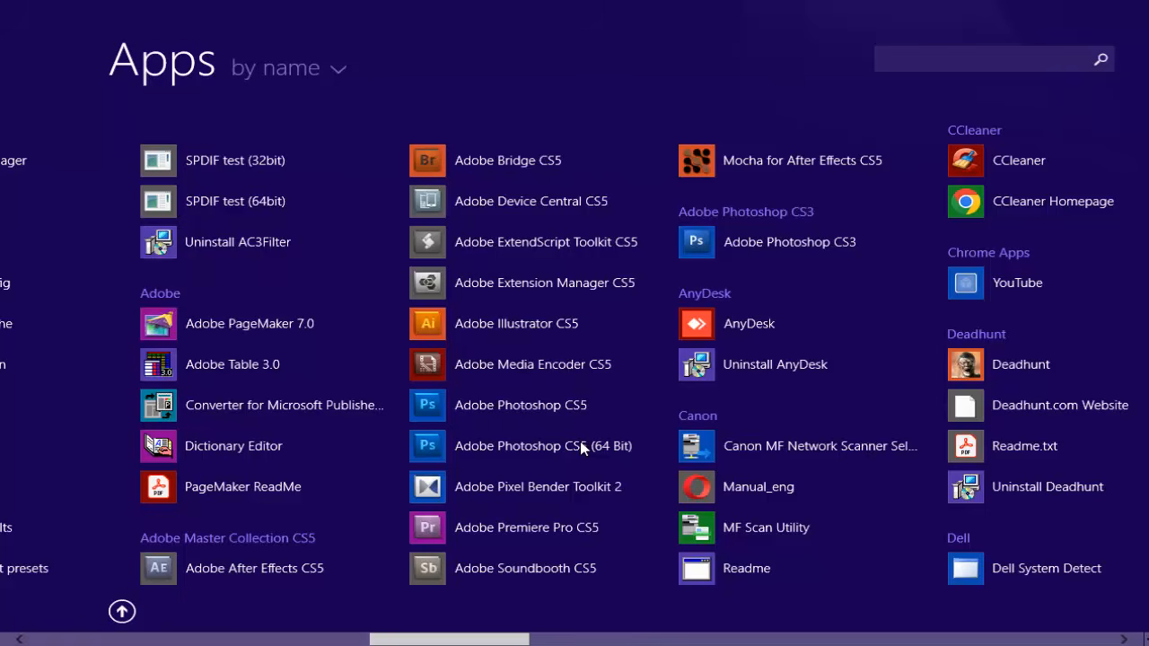
scroll(581, 447, "down", 6)
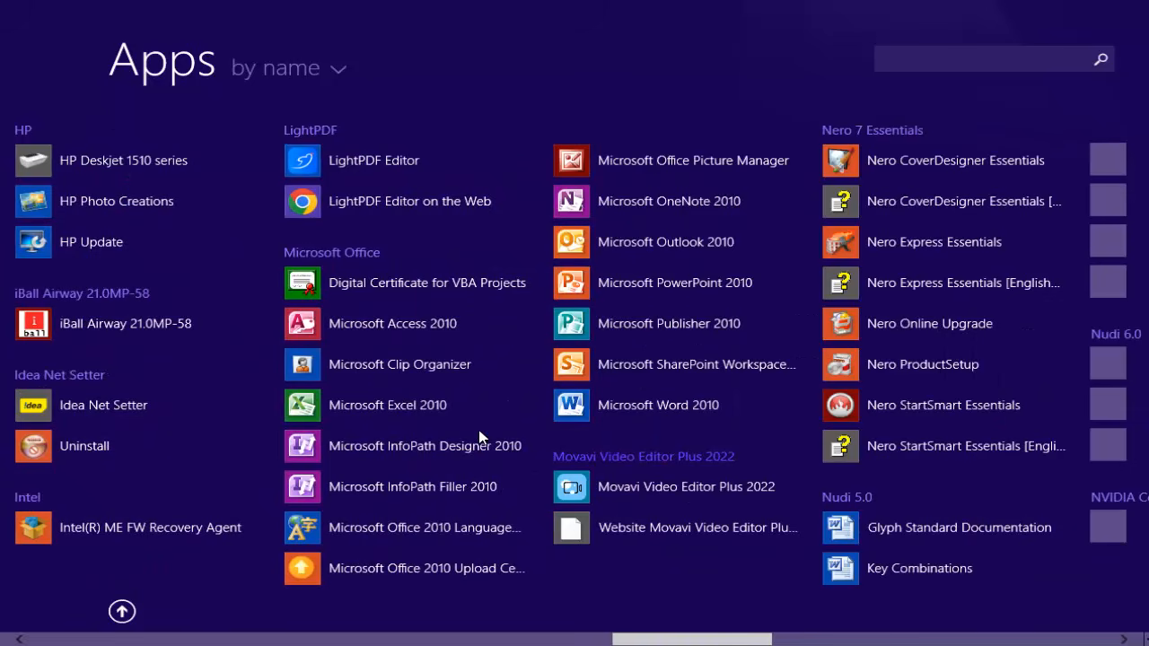
scroll(718, 377, "up", 5)
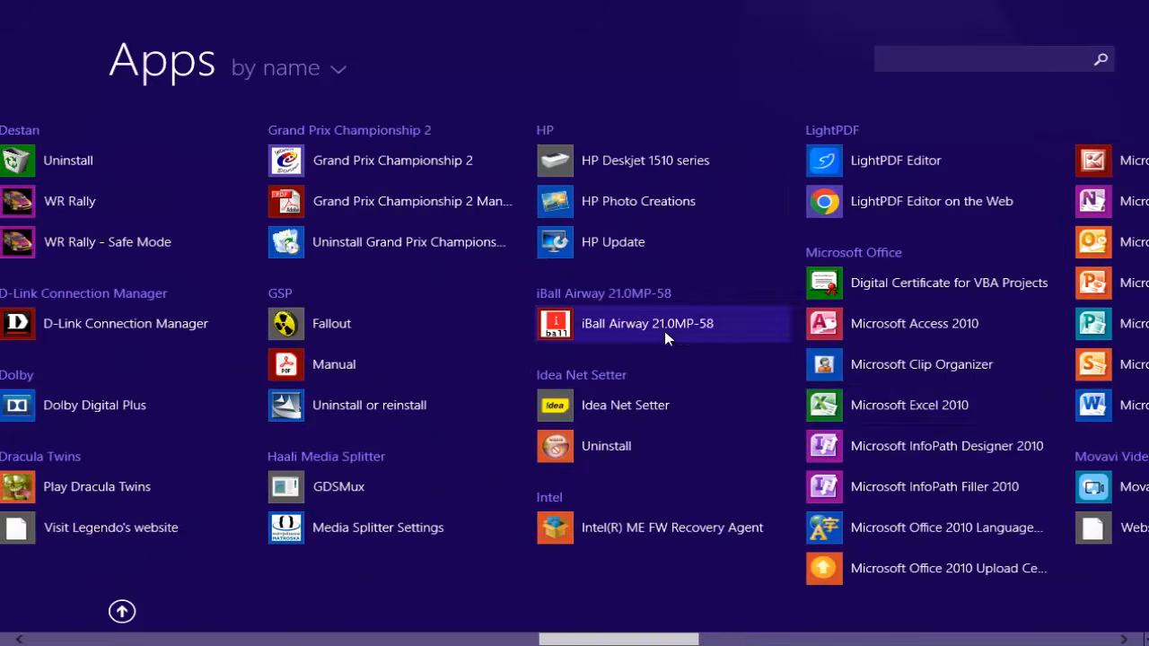
scroll(842, 429, "up", 6)
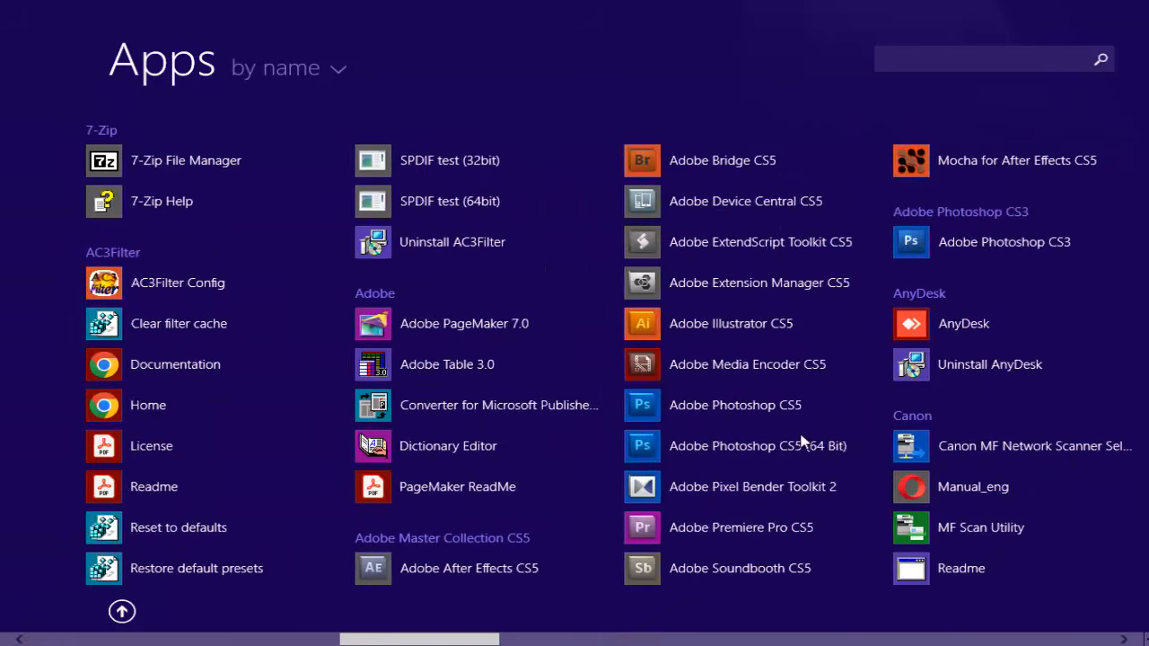
scroll(802, 442, "up", 5)
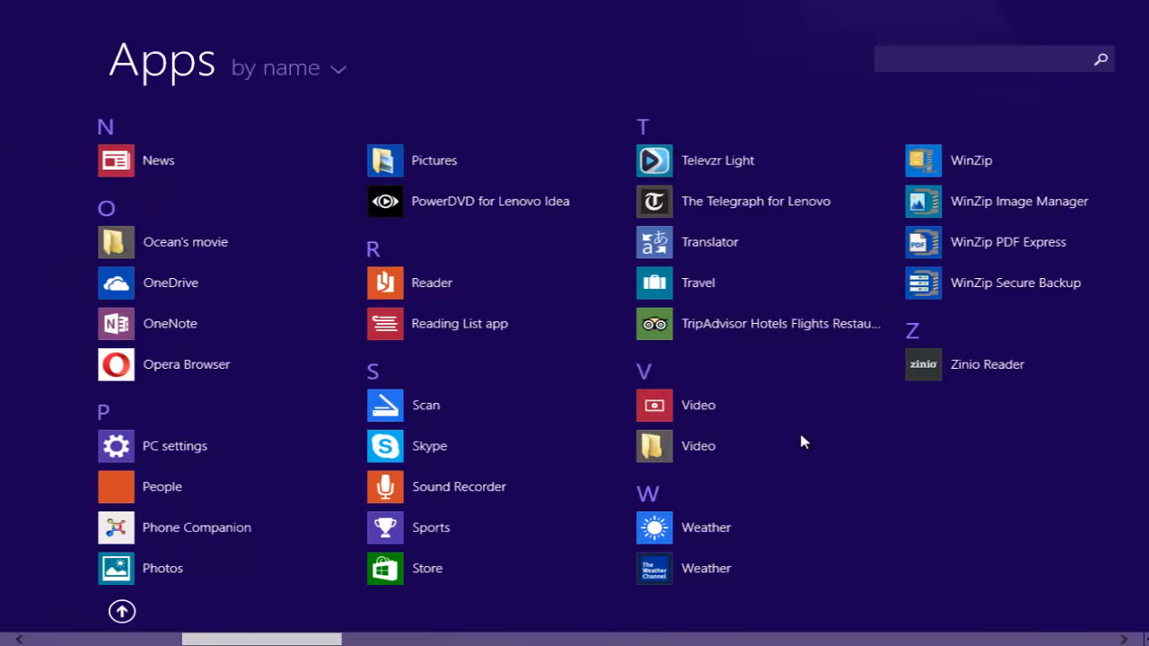
scroll(801, 442, "down", 10)
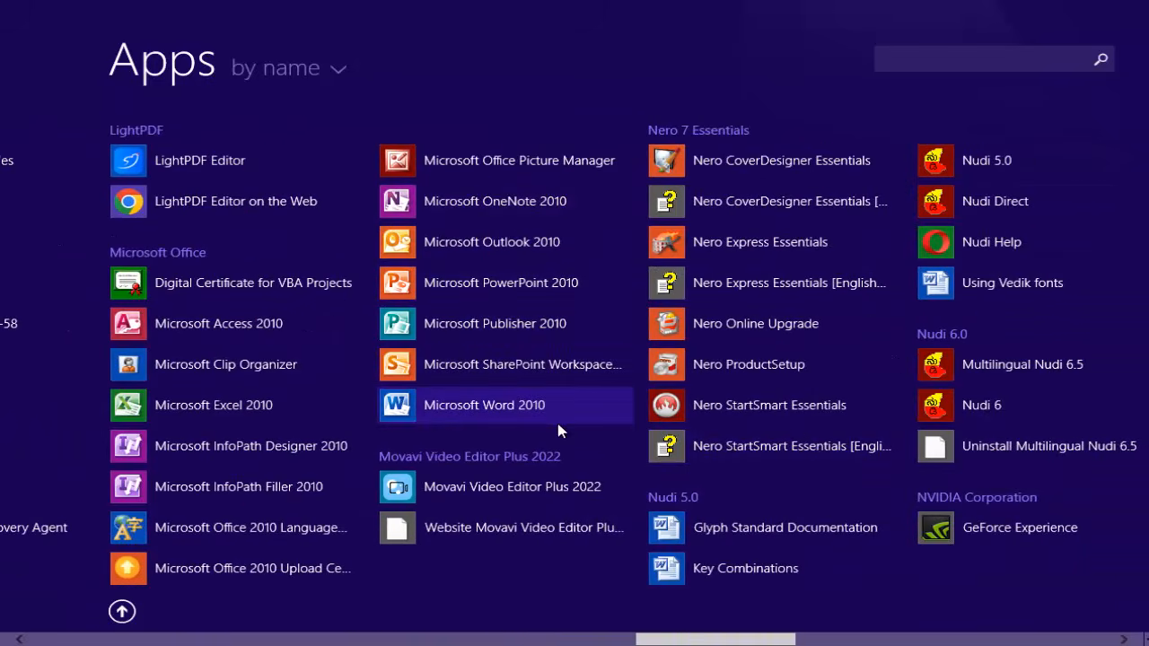
left_click(489, 409)
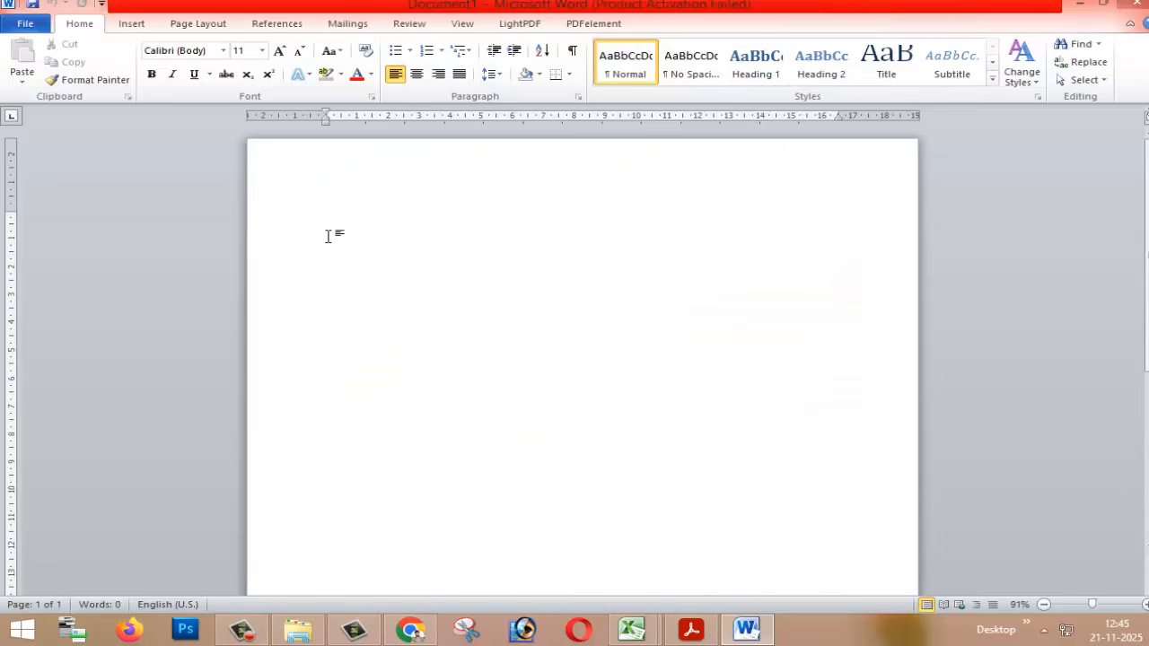
Step: Insert the scanned picture IMG_0003 from the 2025_11_21 folder in Documents into the blank page
scroll(385, 449, "down", 5)
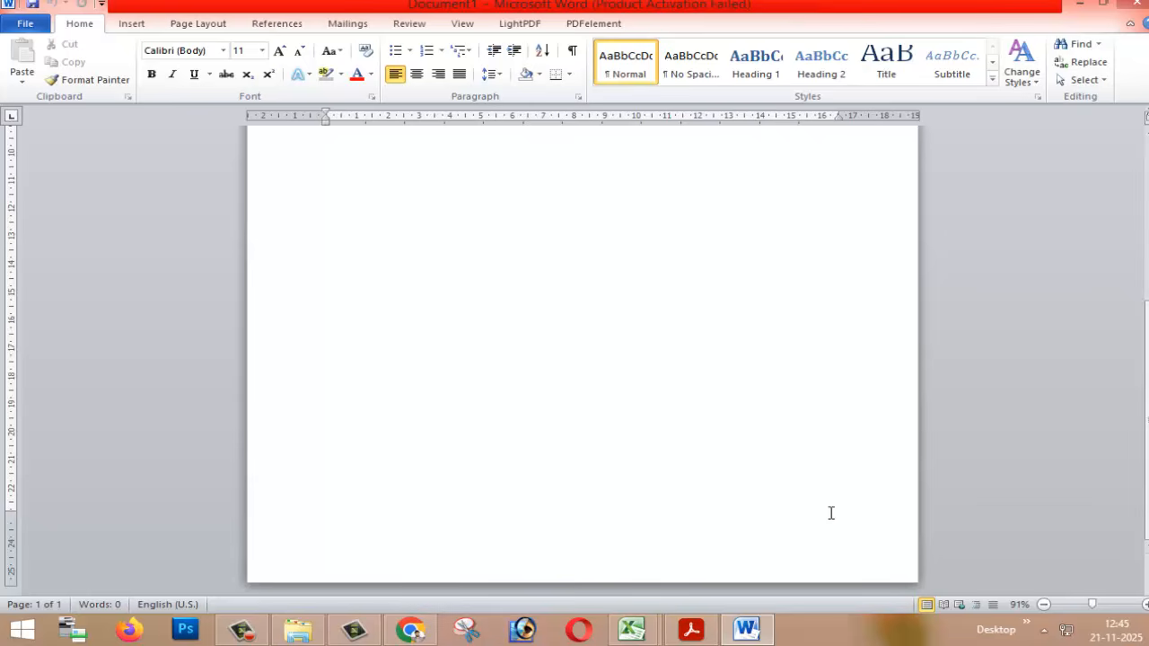
scroll(616, 410, "up", 5)
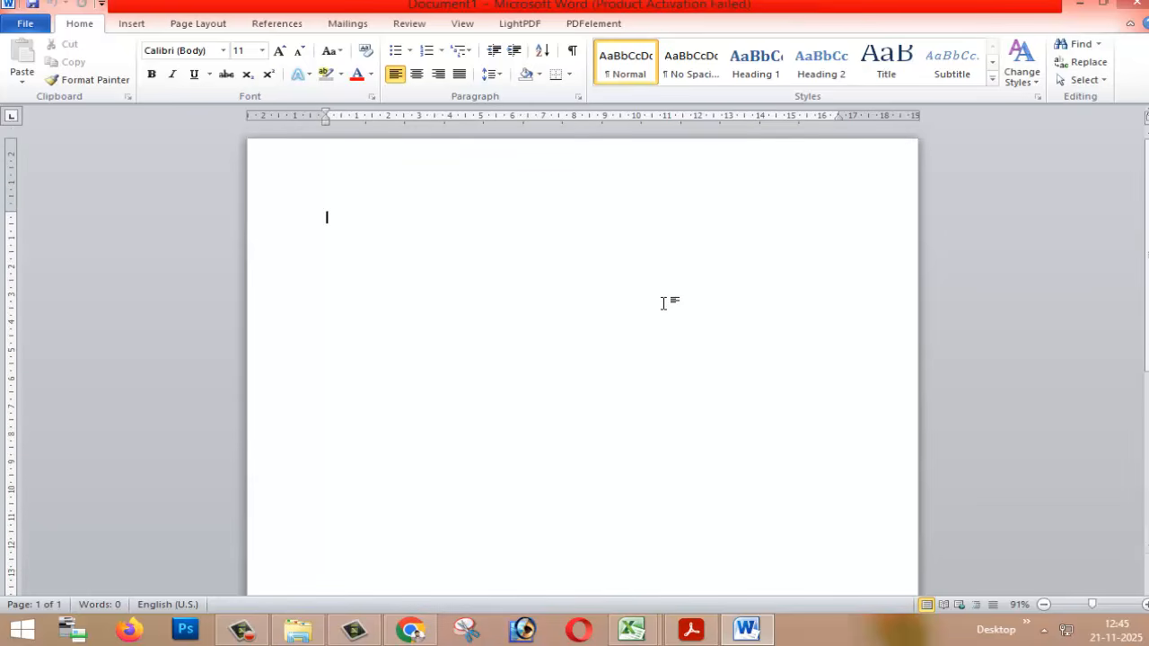
scroll(682, 395, "down", 5)
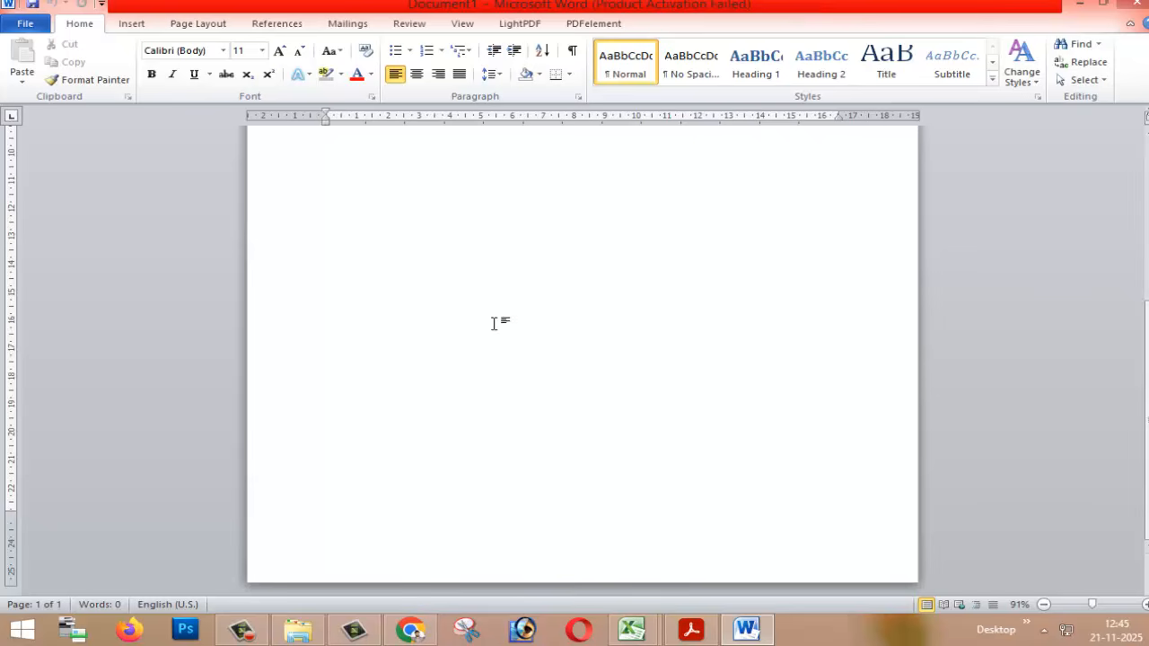
left_click(132, 24)
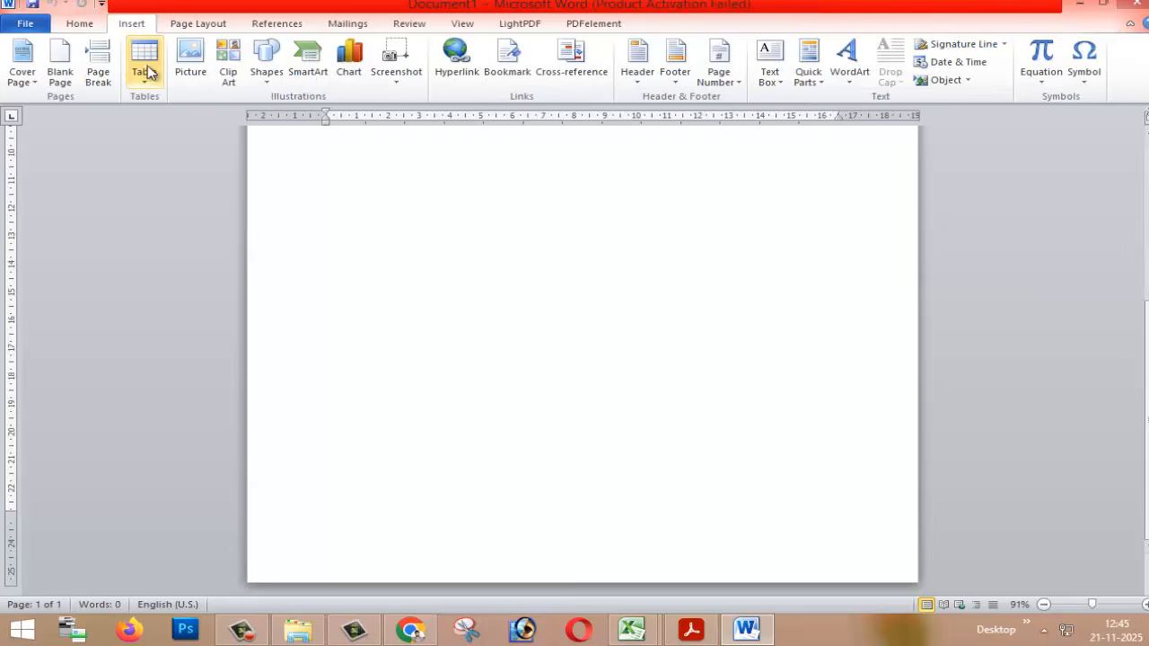
left_click(192, 76)
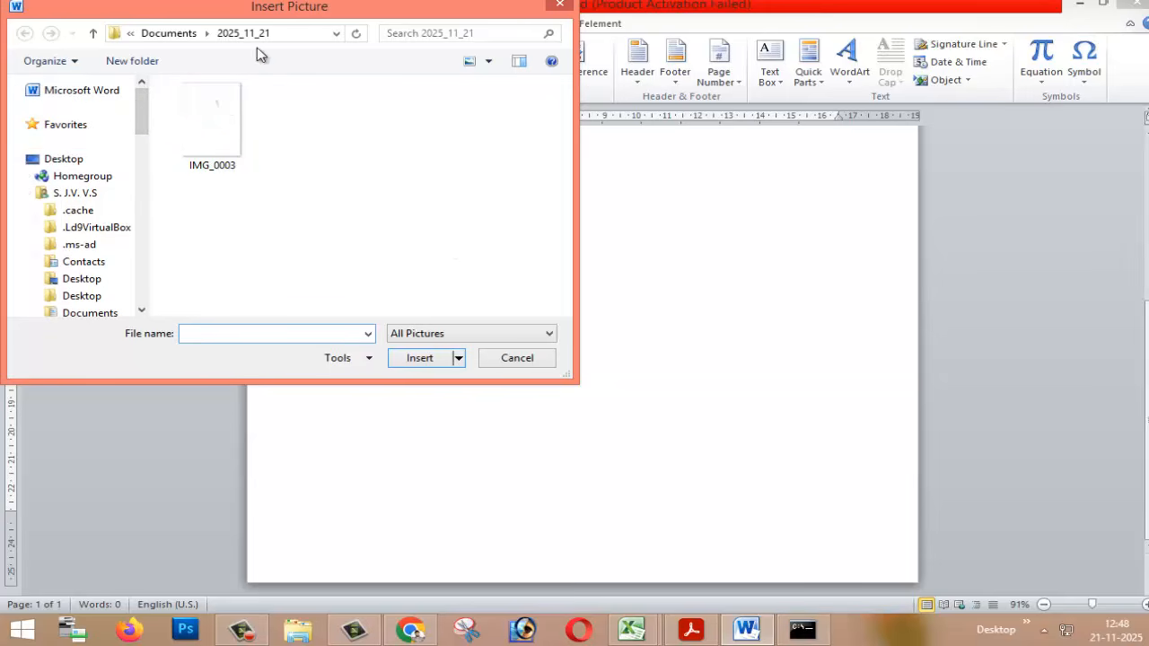
left_click(217, 137)
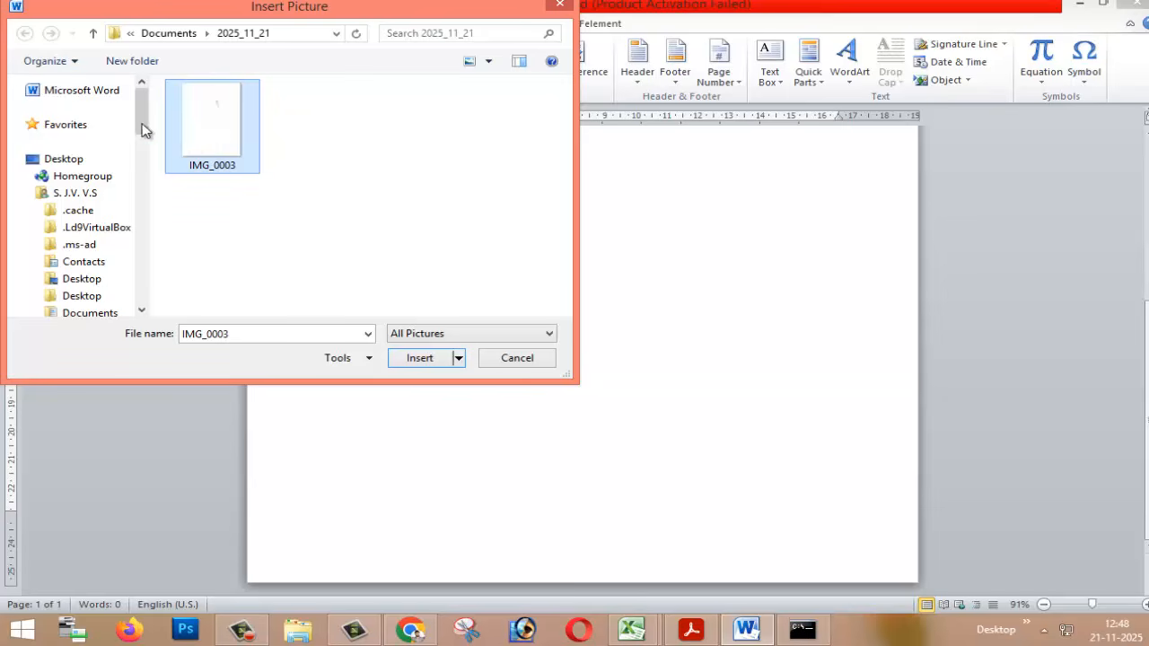
left_click_drag(146, 119, 141, 85)
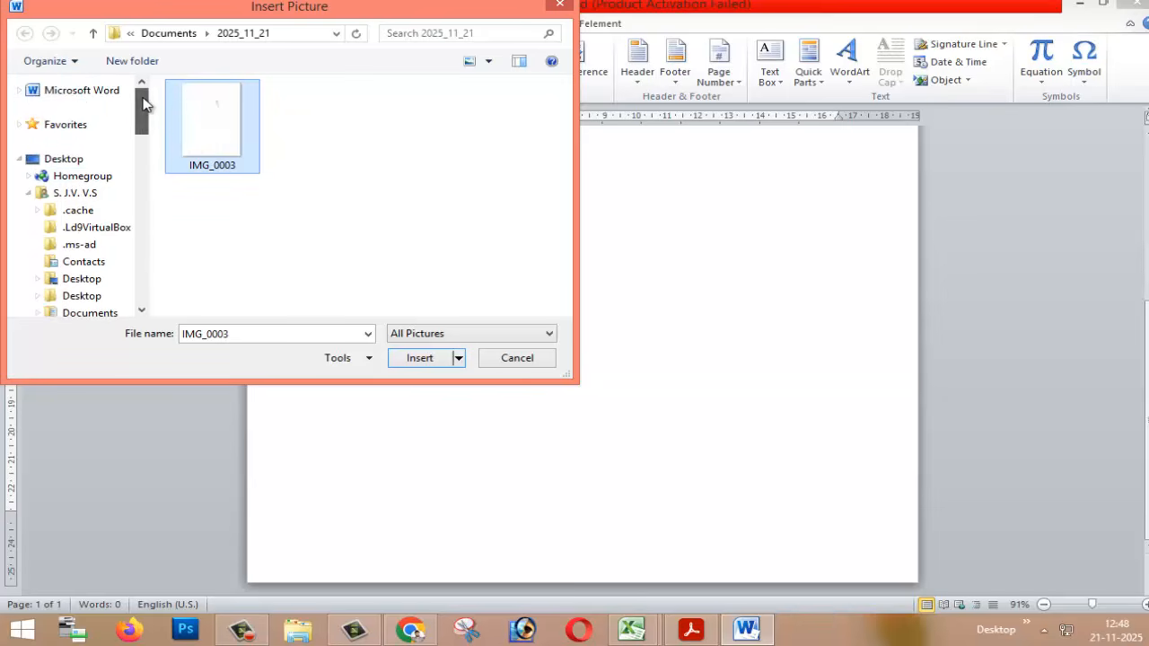
left_click(422, 359)
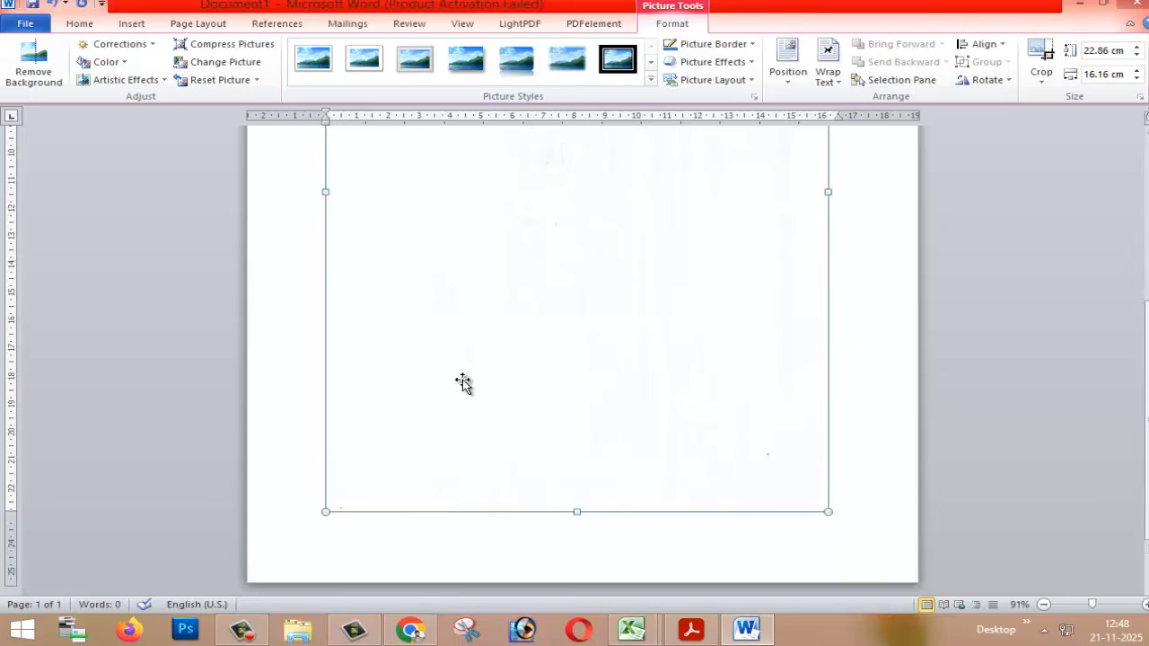
Step: Crop the scanned picture on all sides down to the green signature, about 2.83 cm high and 1.49 cm wide
scroll(463, 383, "up", 1)
scroll(463, 383, "up", 7)
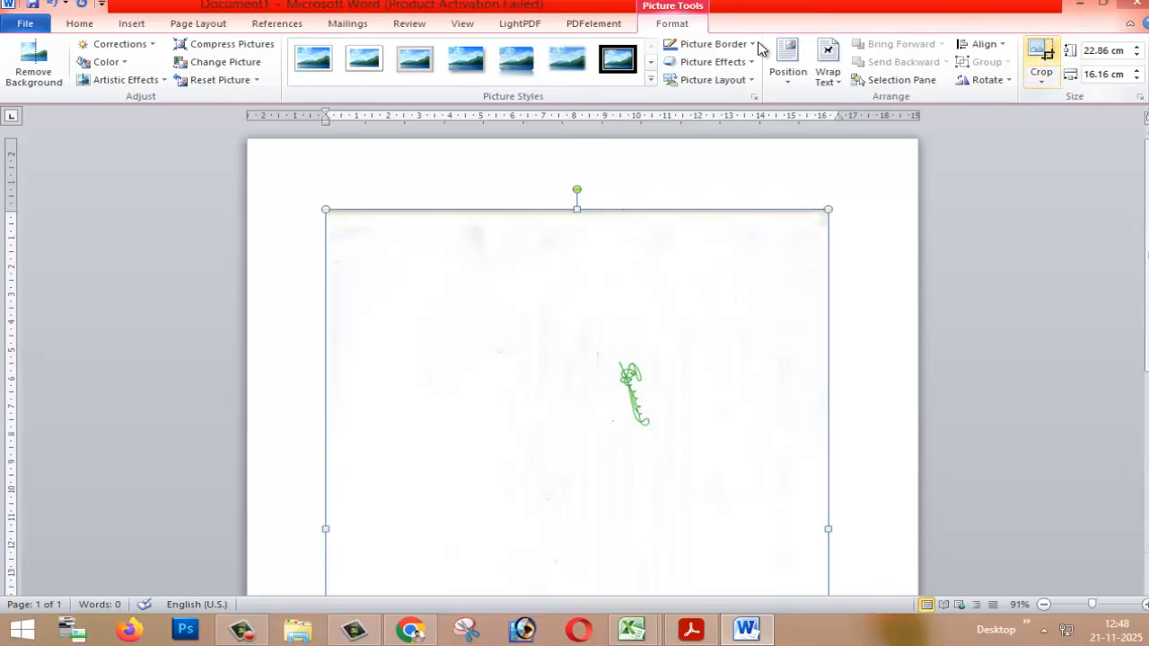
left_click(1043, 55)
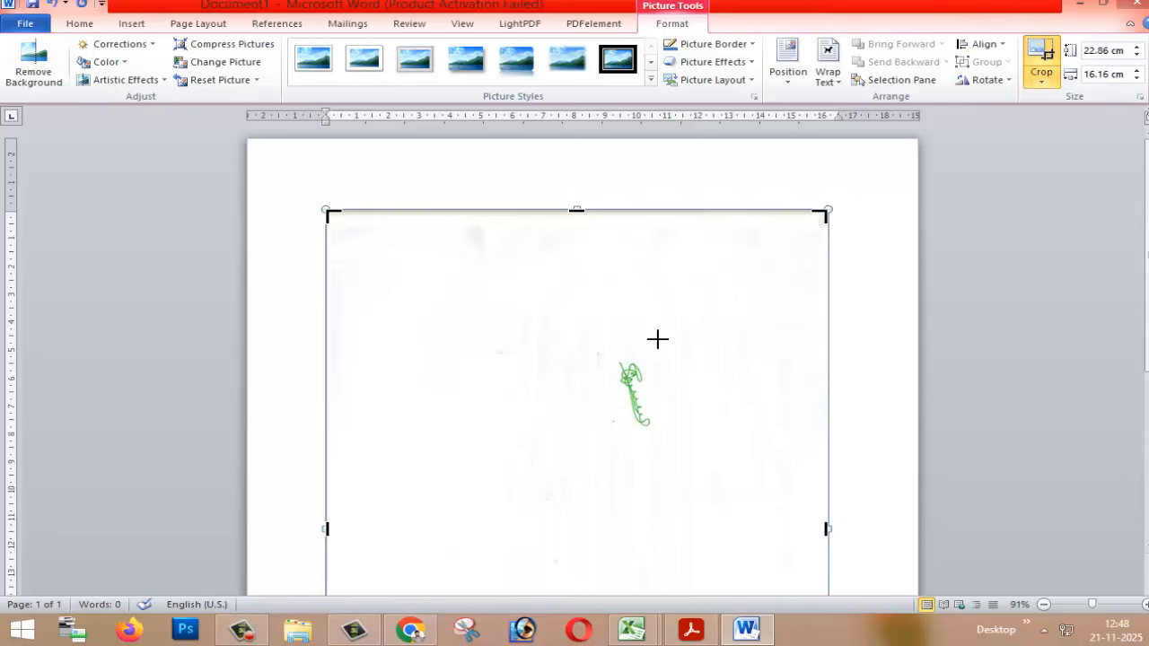
left_click_drag(656, 337, 659, 338)
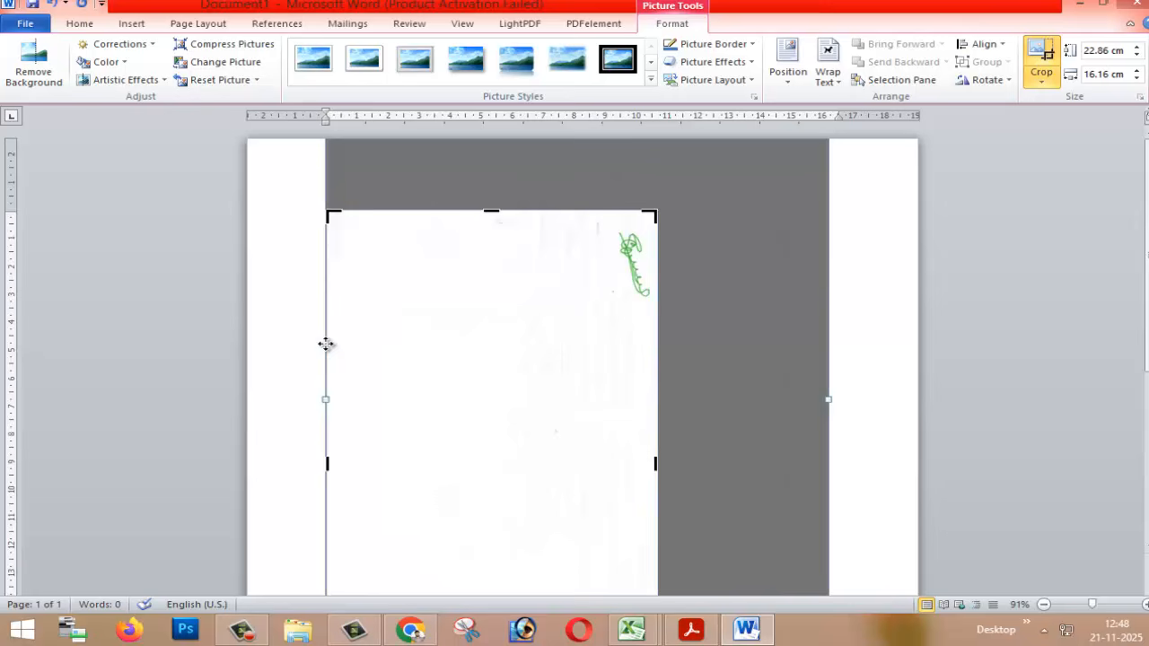
left_click_drag(329, 214, 611, 223)
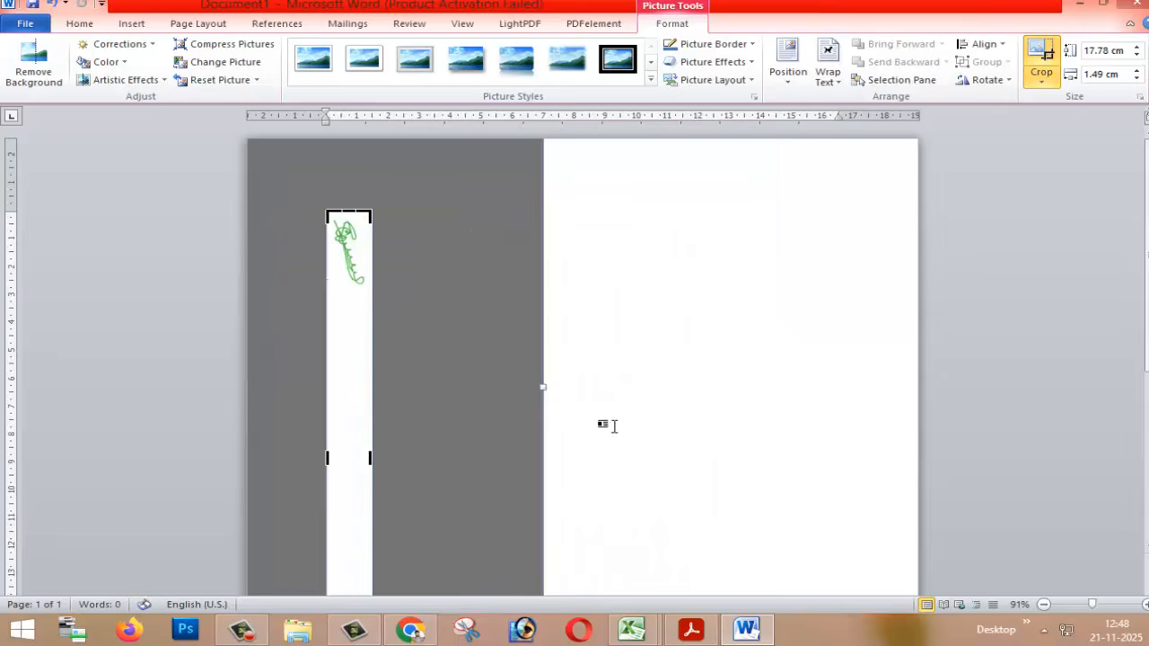
scroll(377, 538, "down", 3)
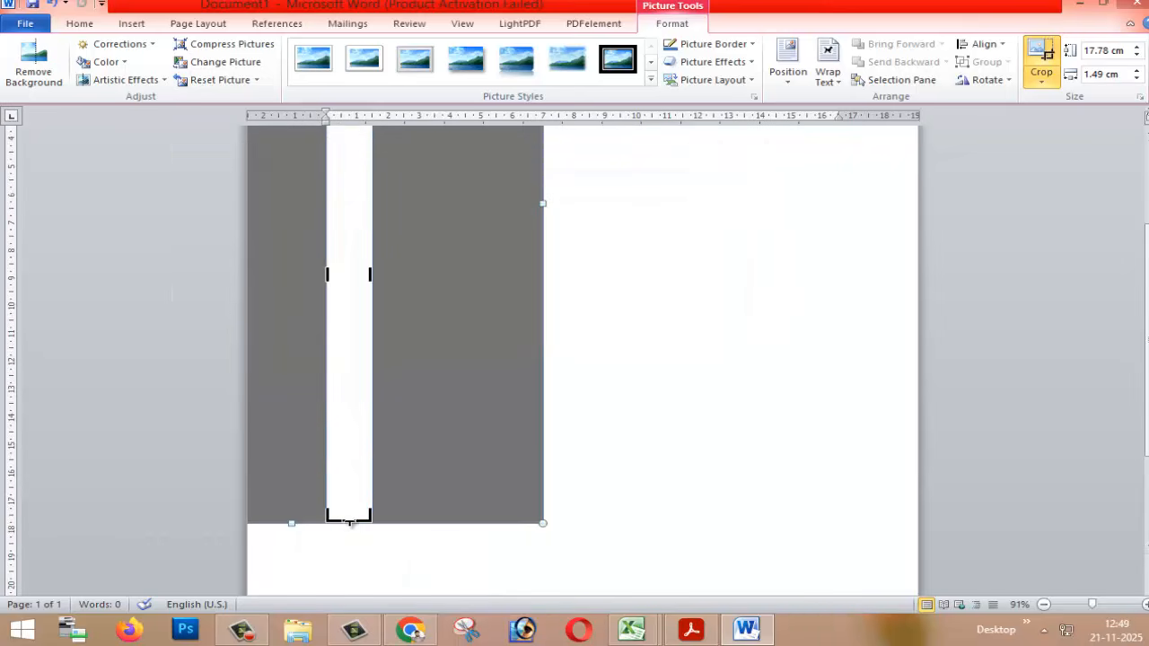
mouse_move(348, 519)
left_mouse_down()
mouse_move(361, 433)
mouse_move(363, 150)
left_mouse_up()
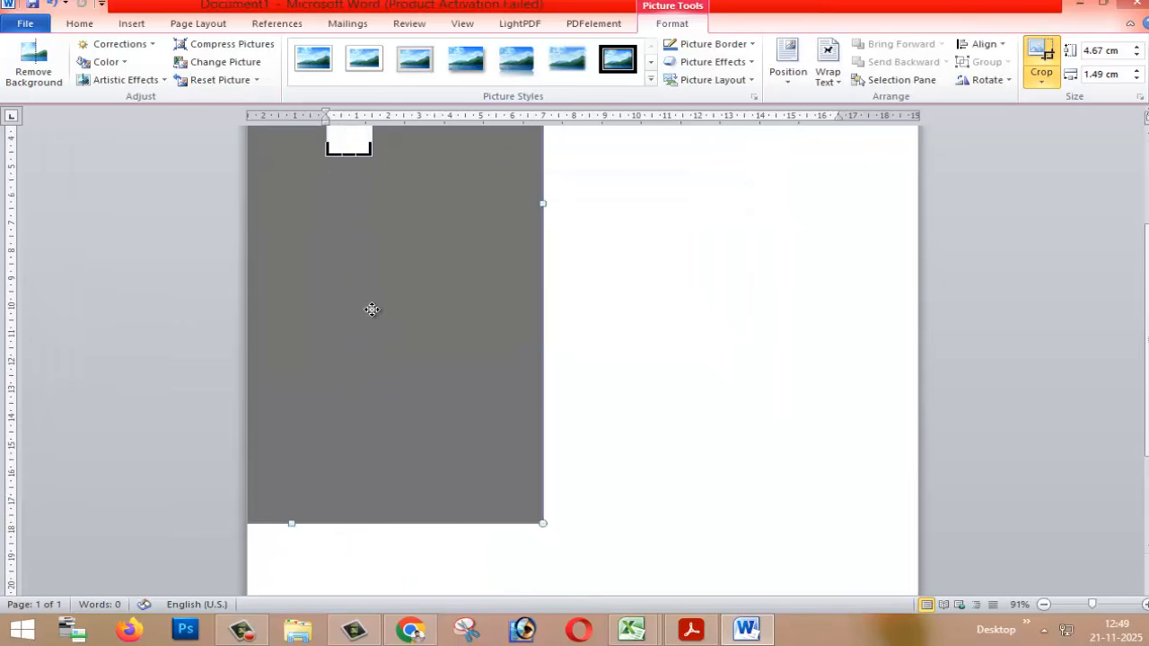
scroll(372, 311, "up", 3)
left_click_drag(352, 333, 351, 287)
left_click(603, 344)
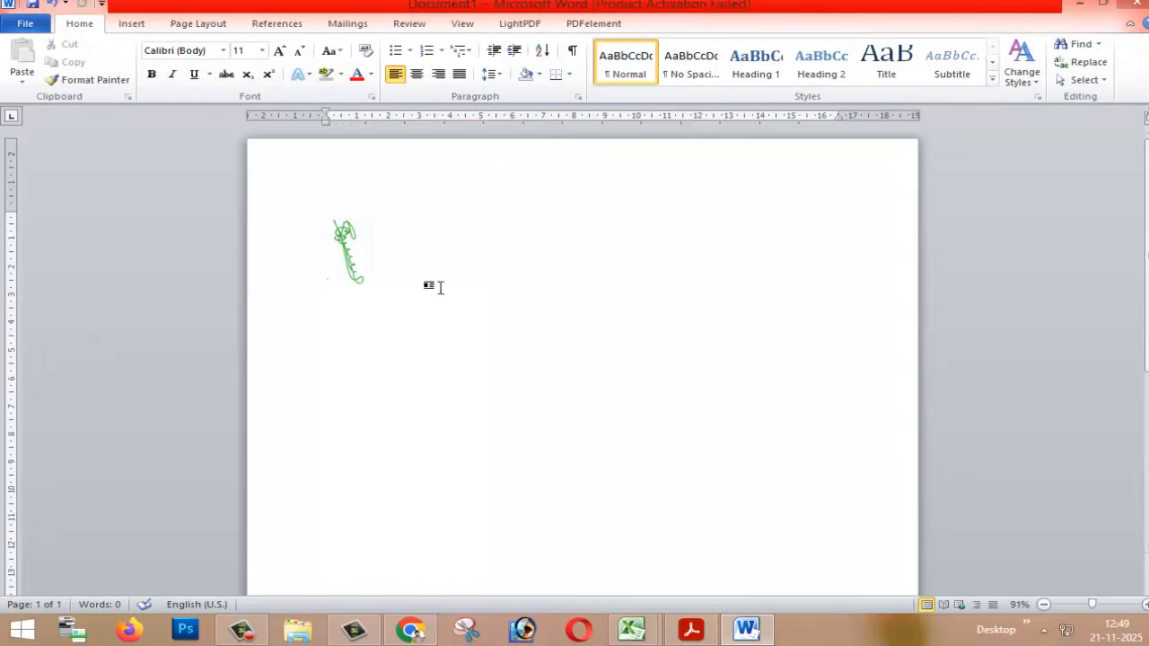
Step: Rotate the cropped signature picture 90° to the left and enlarge it proportionally to about 7.83 × 4.12 cm
double_click(355, 262)
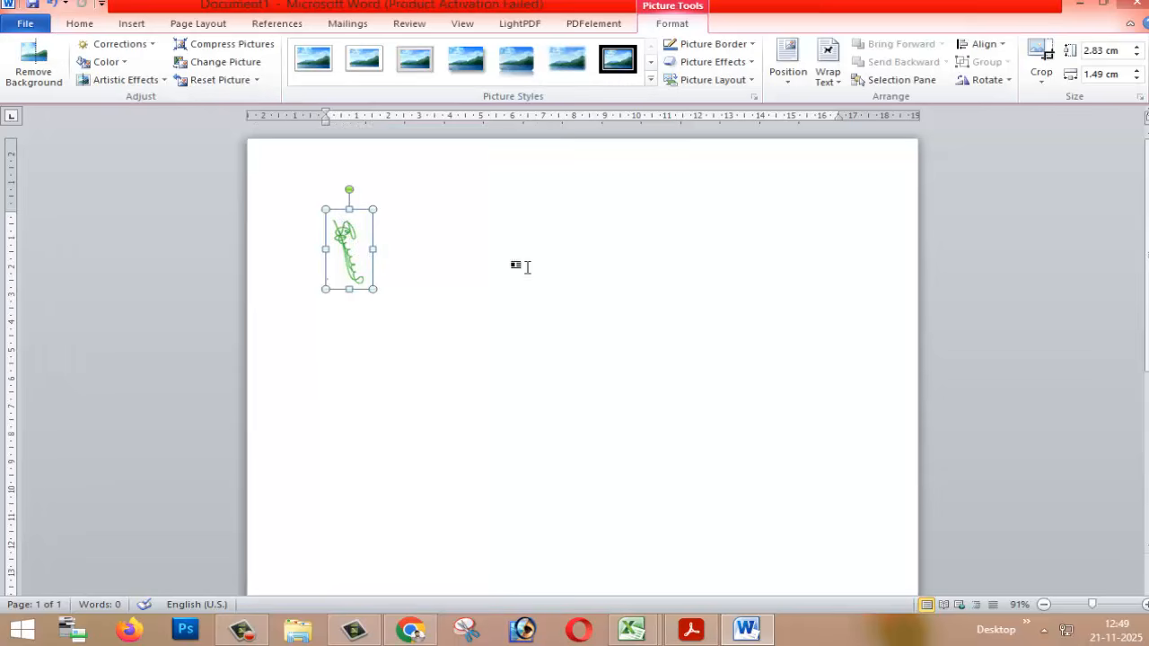
left_click(1007, 82)
left_click(1015, 120)
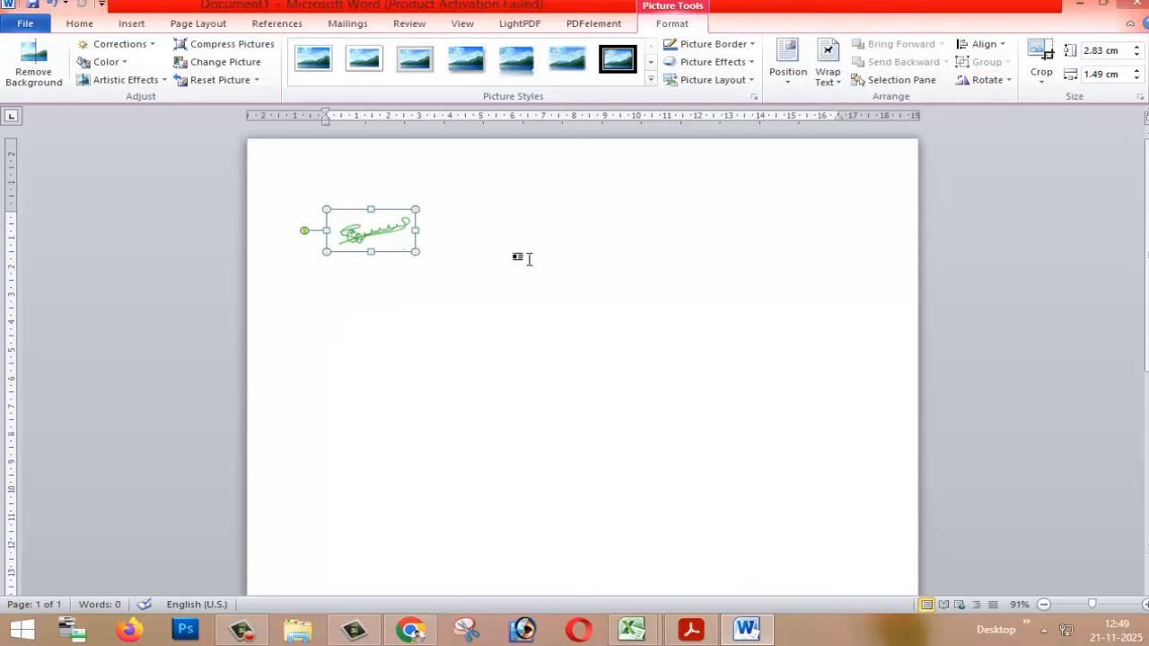
left_click(400, 260)
double_click(377, 238)
left_click_drag(419, 254, 542, 324)
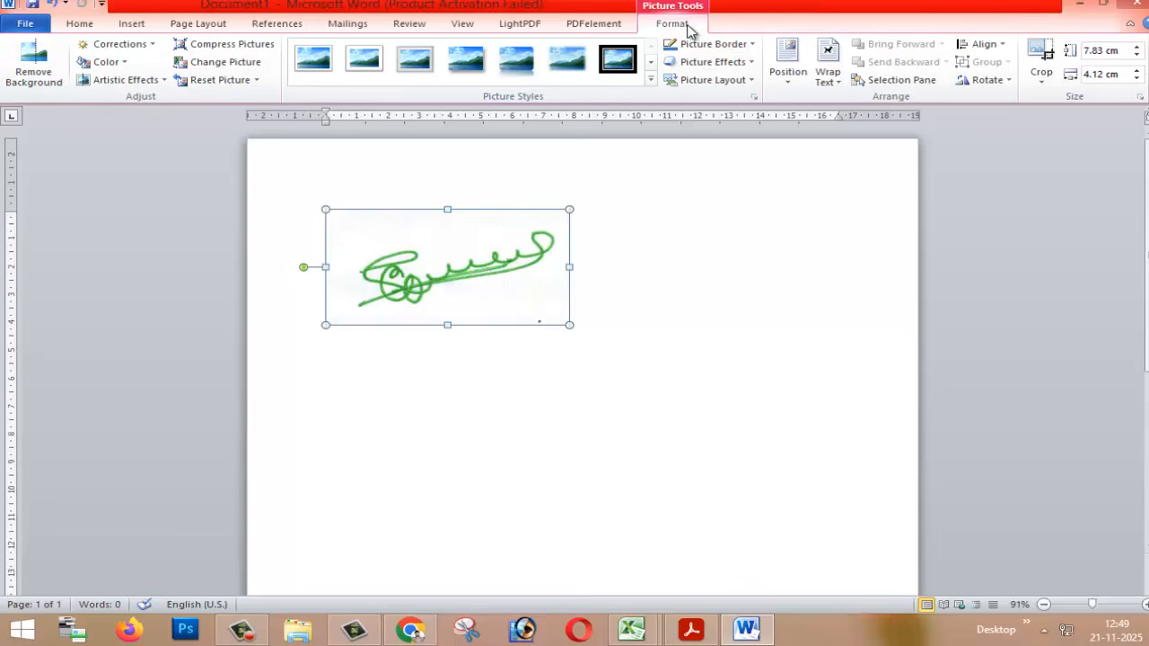
Step: Start background removal on the signature picture and mark its two ends and the long stroke as areas to keep
left_click(32, 81)
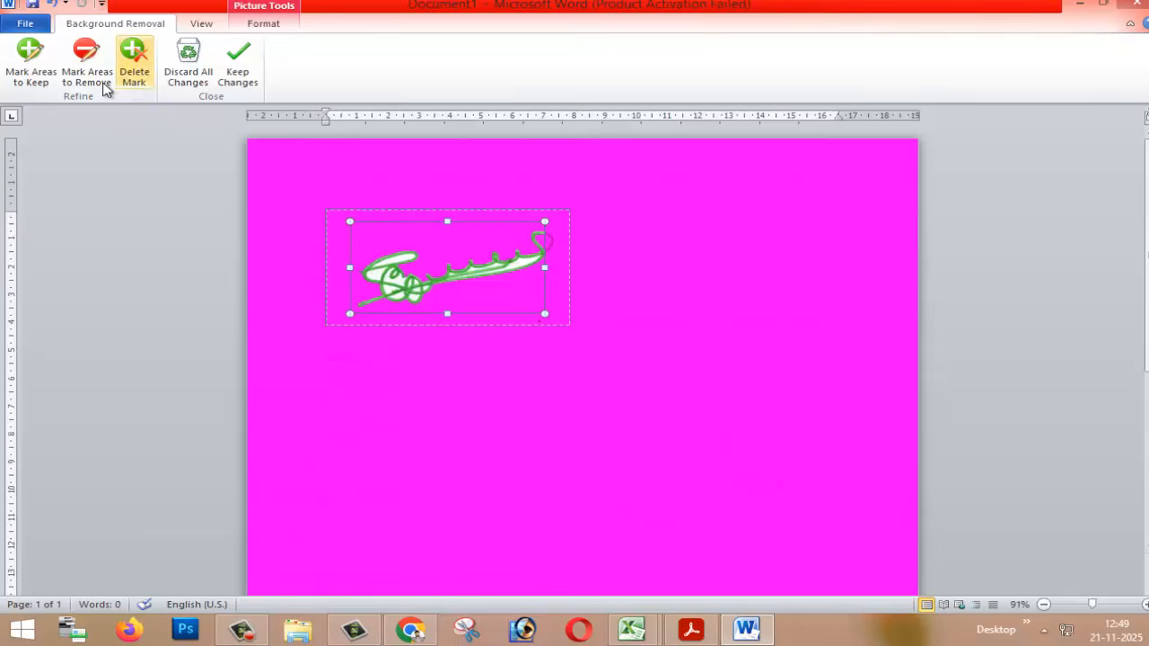
left_click(43, 88)
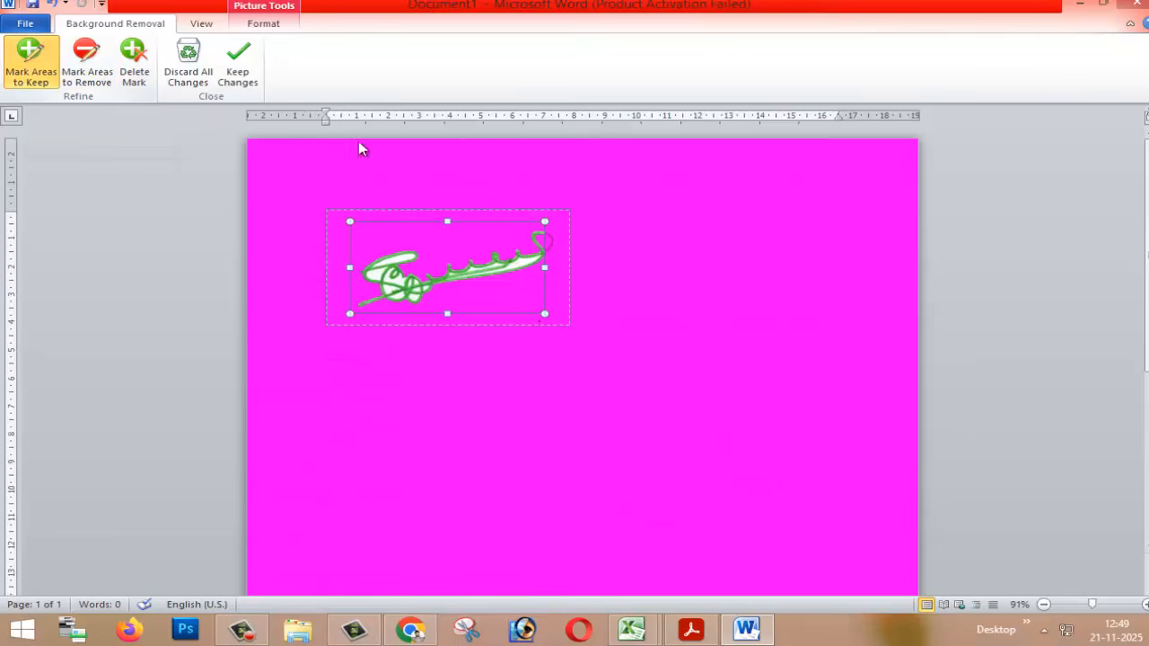
left_click(415, 253)
left_click(362, 305)
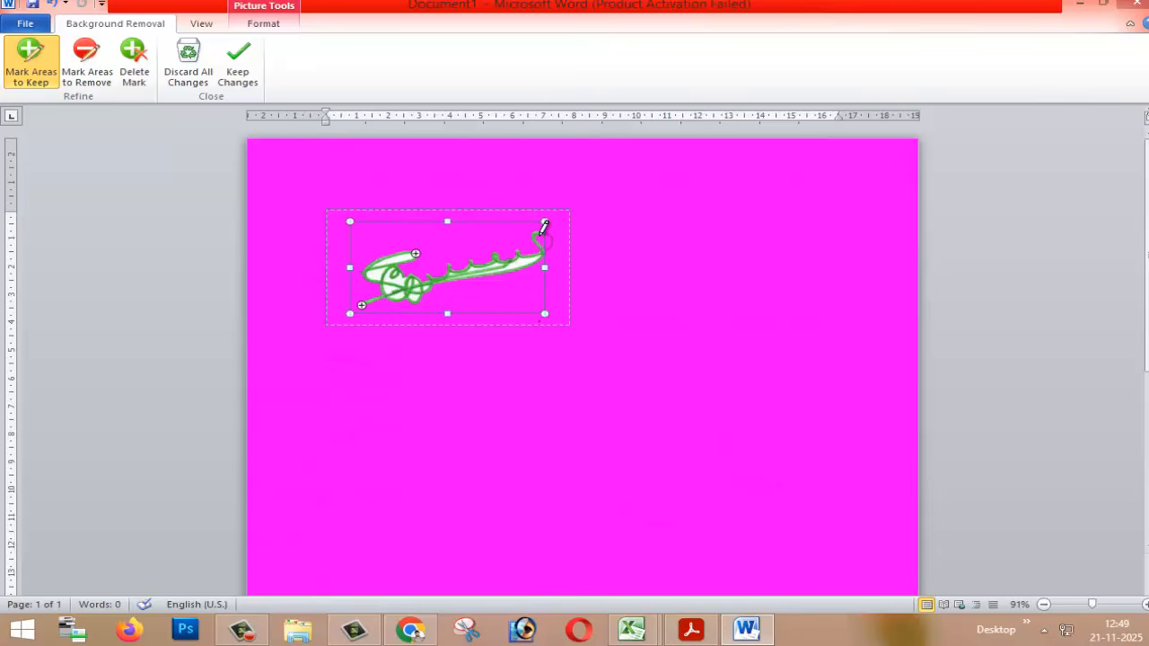
left_click(536, 234)
left_click(519, 258)
left_click(495, 270)
left_click(473, 272)
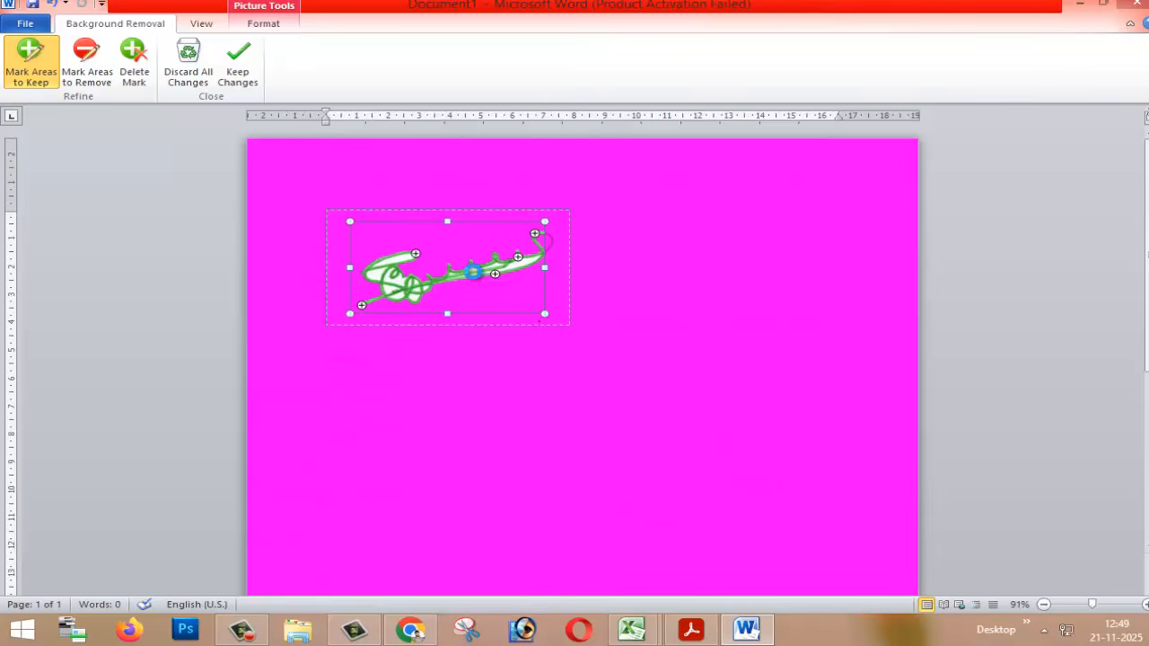
Step: Mark the loops and curves at the start of the signature as areas to keep
left_click(361, 274)
left_click(381, 258)
left_click(382, 281)
left_click(410, 278)
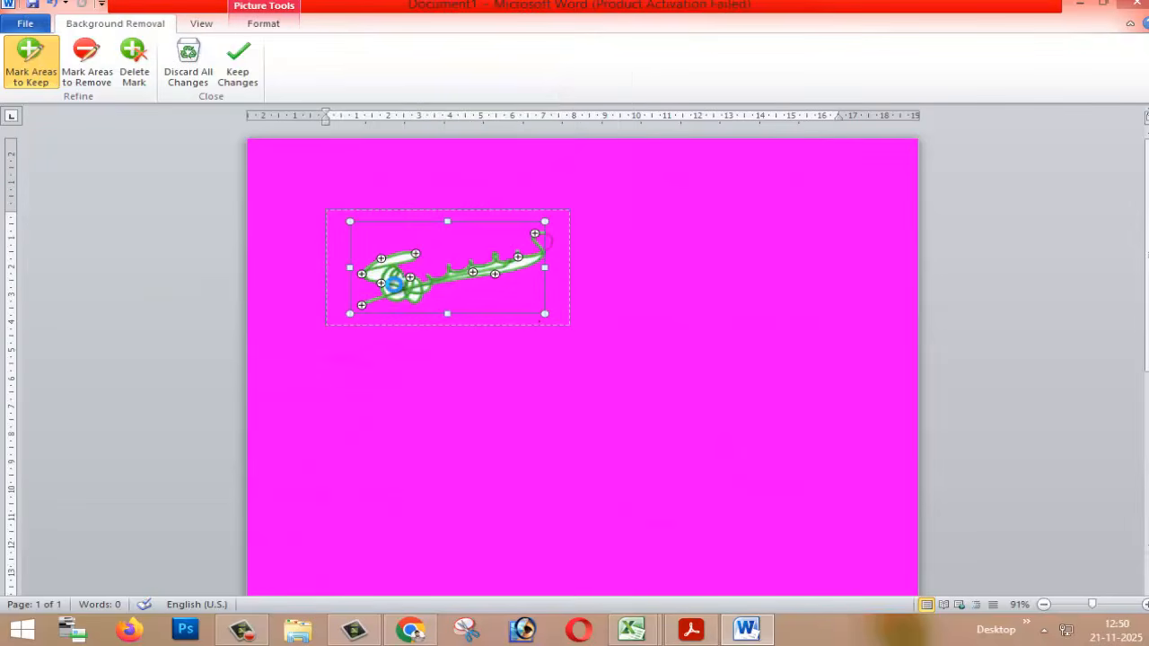
left_click(426, 285)
left_click(393, 284)
left_click(387, 295)
left_click(419, 293)
left_click(405, 300)
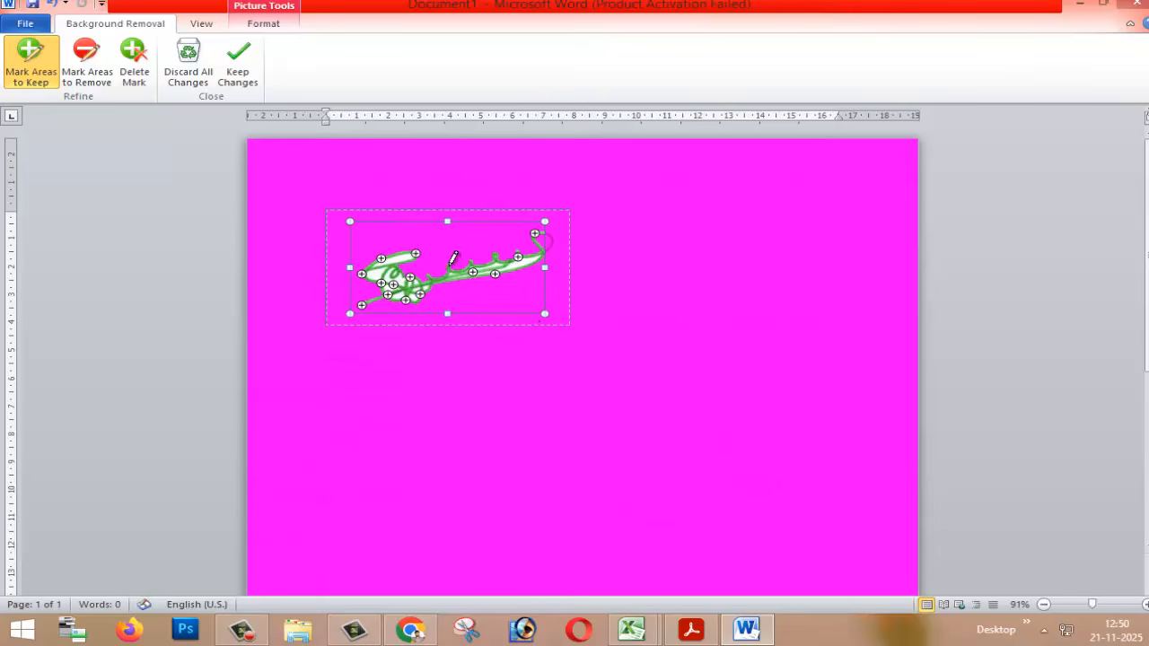
Step: Mark two peaks of the signature's wavy stroke as areas to keep and apply the background removal
left_click(448, 268)
left_click(494, 255)
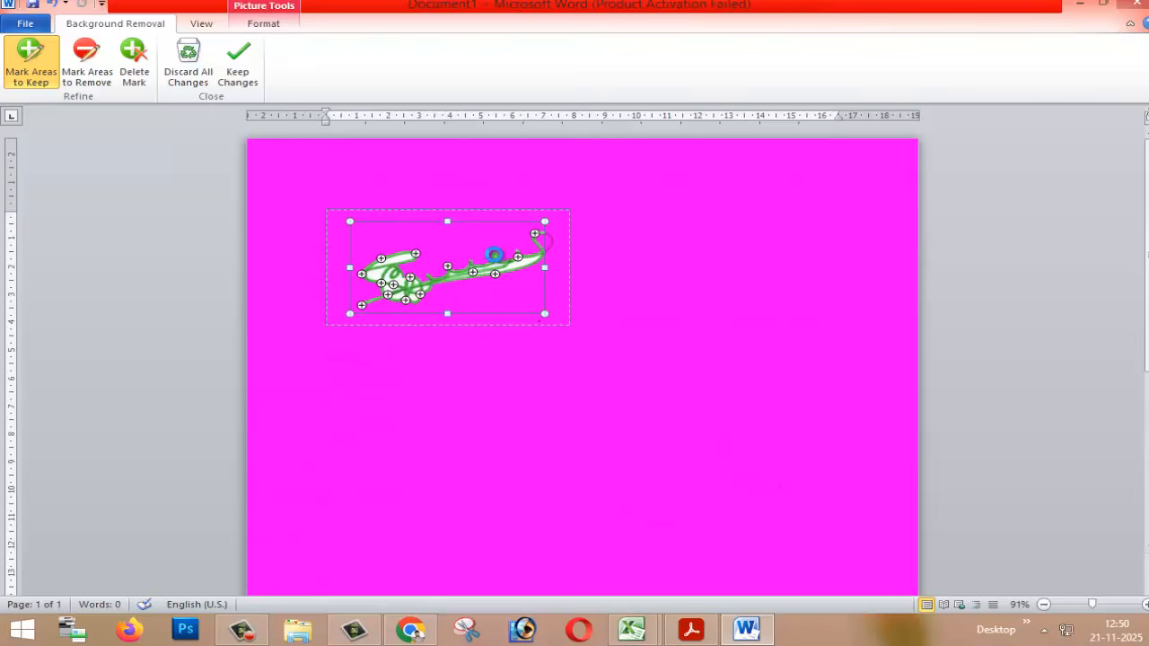
left_click(97, 87)
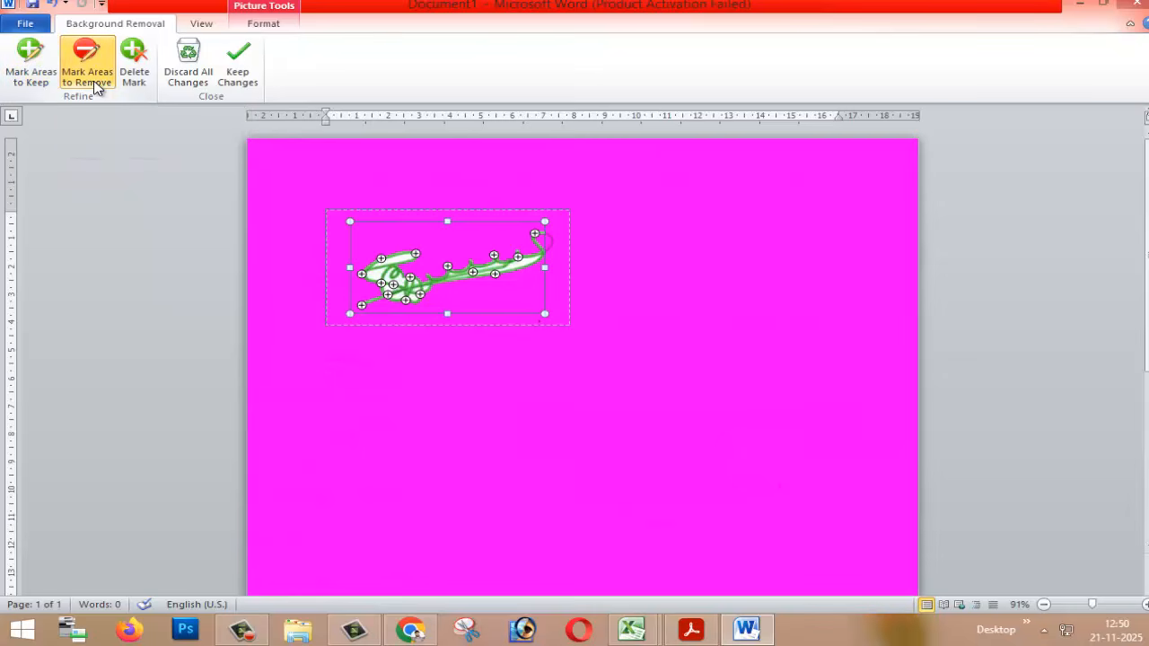
left_click(243, 85)
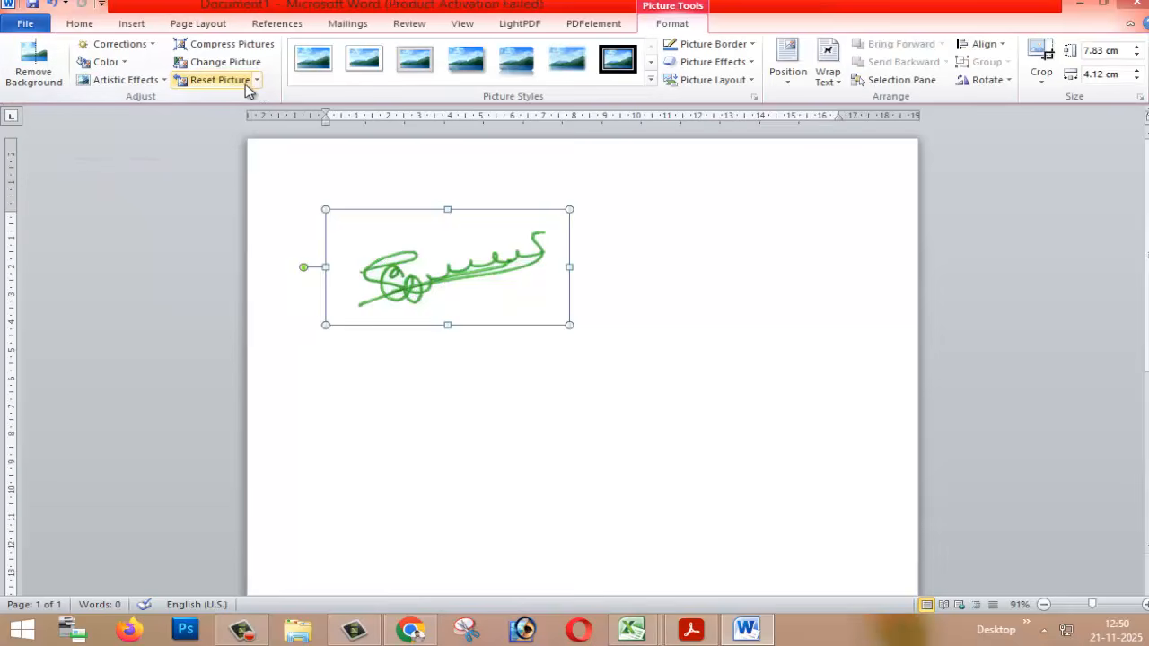
left_click(569, 367)
left_click(541, 285)
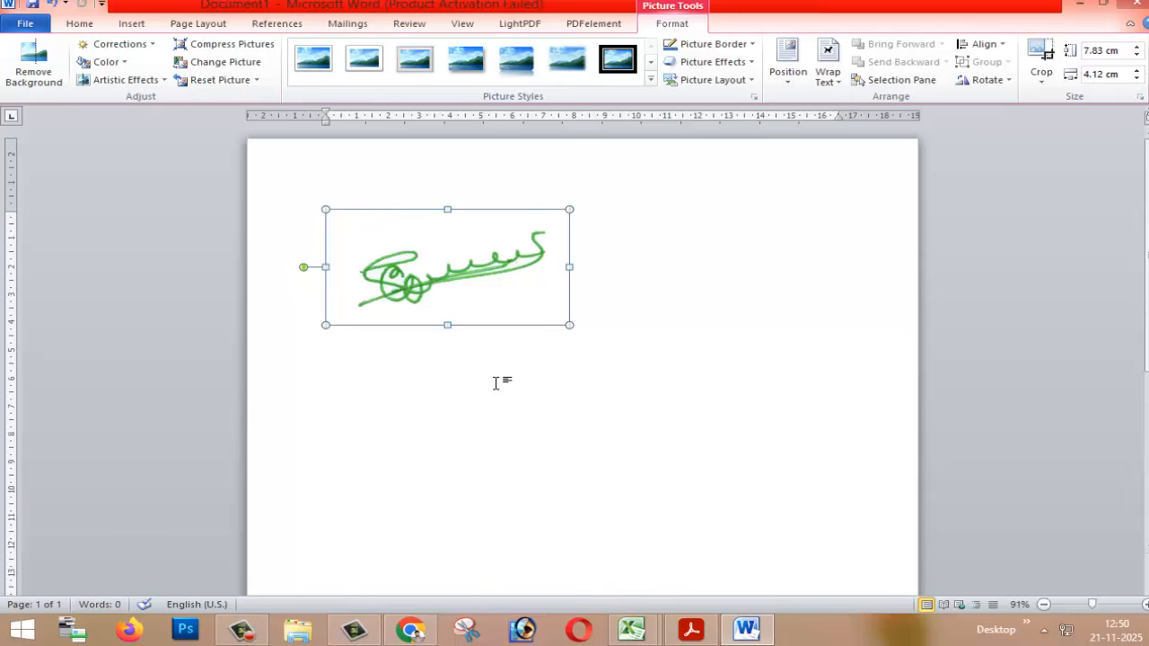
Step: Try to move the signature picture down the page with its current text wrapping
scroll(437, 451, "down", 2)
scroll(438, 451, "down", 4)
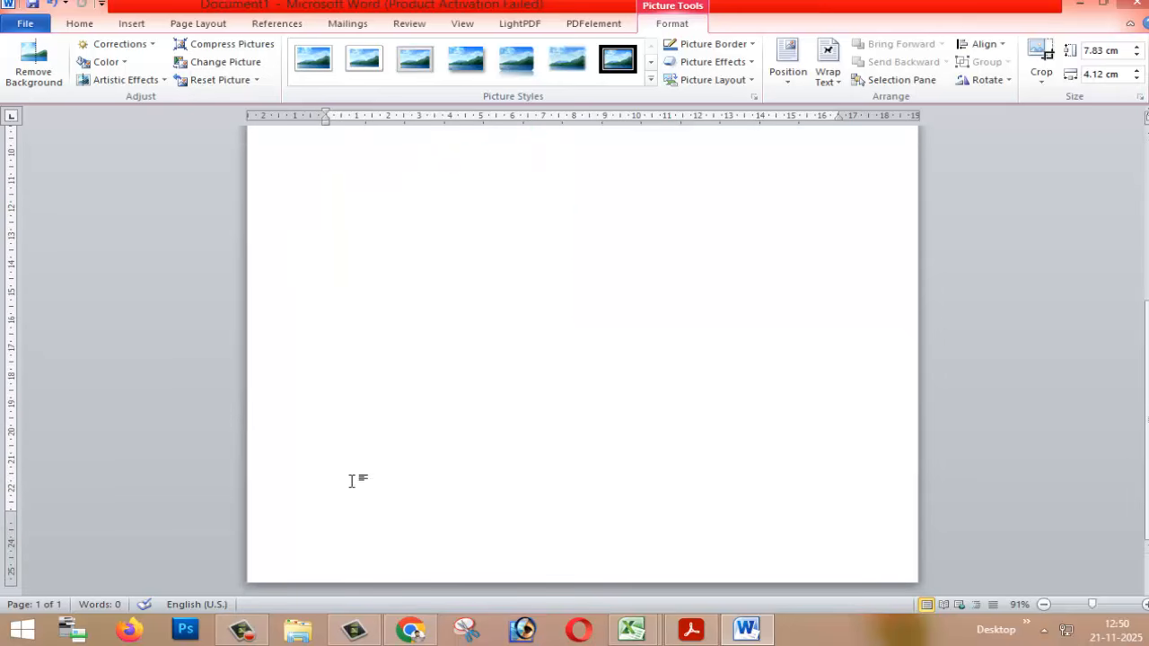
scroll(350, 478, "up", 5)
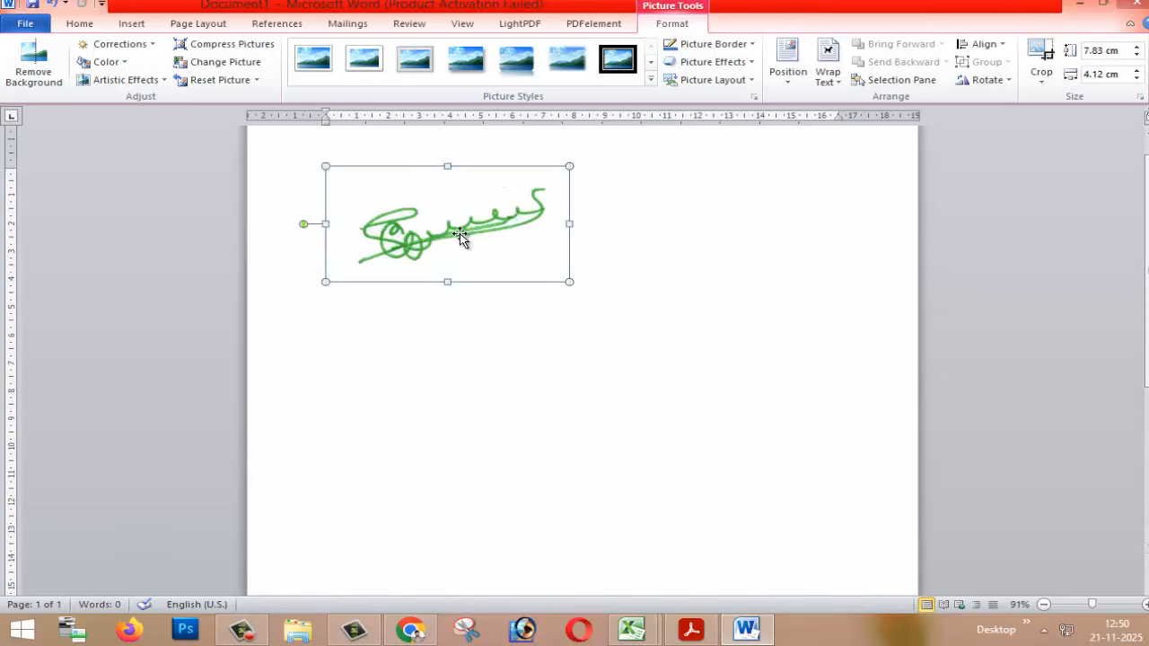
left_click_drag(462, 237, 464, 480)
scroll(467, 474, "down", 3)
scroll(470, 466, "up", 3)
left_click(518, 296)
double_click(471, 221)
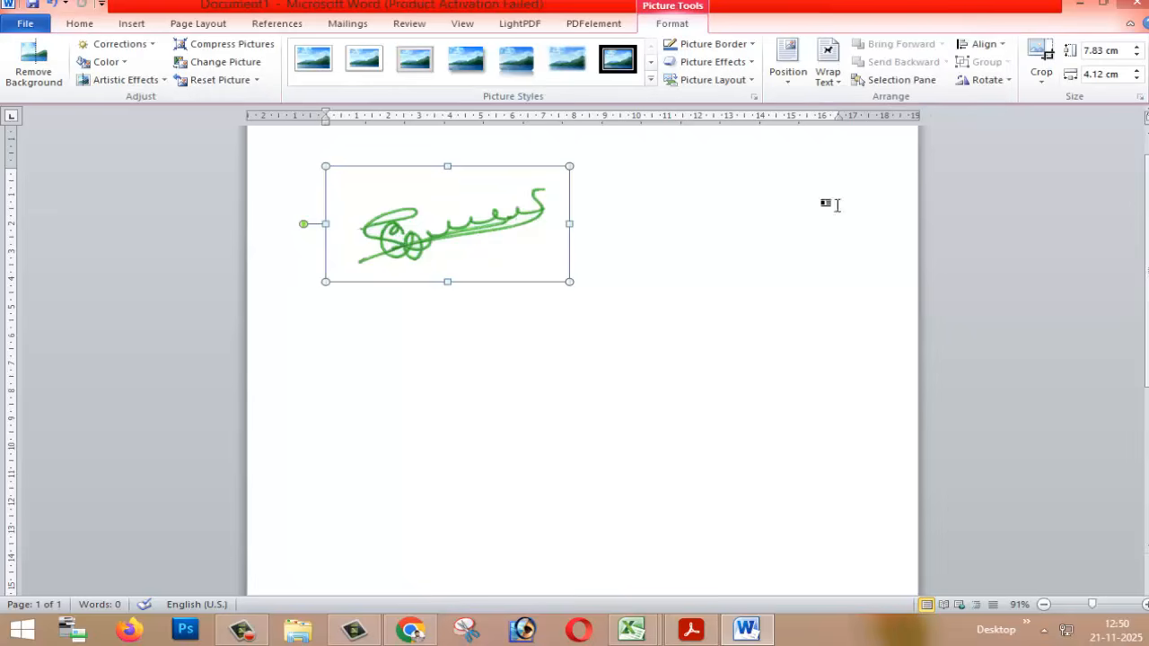
Step: Set the signature picture's text wrapping to In Front of Text, shrink it to less than half its width and move it down
left_click(842, 87)
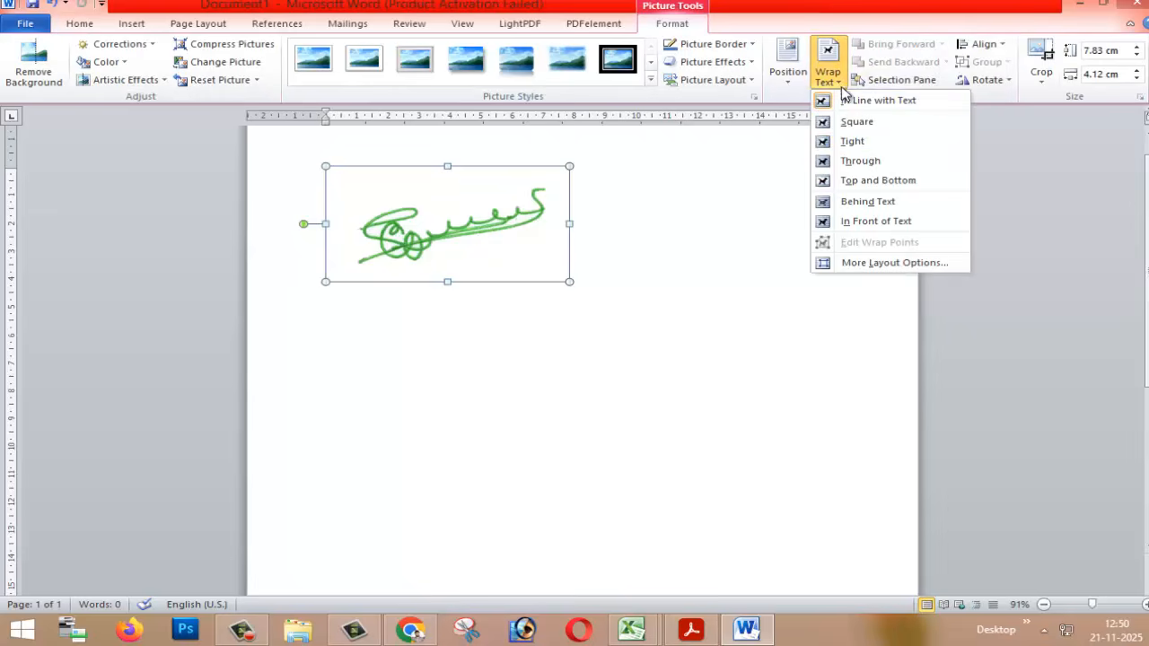
left_click(875, 221)
left_click_drag(414, 266, 419, 366)
left_click_drag(575, 266, 438, 360)
left_click(439, 437)
scroll(414, 485, "down", 3)
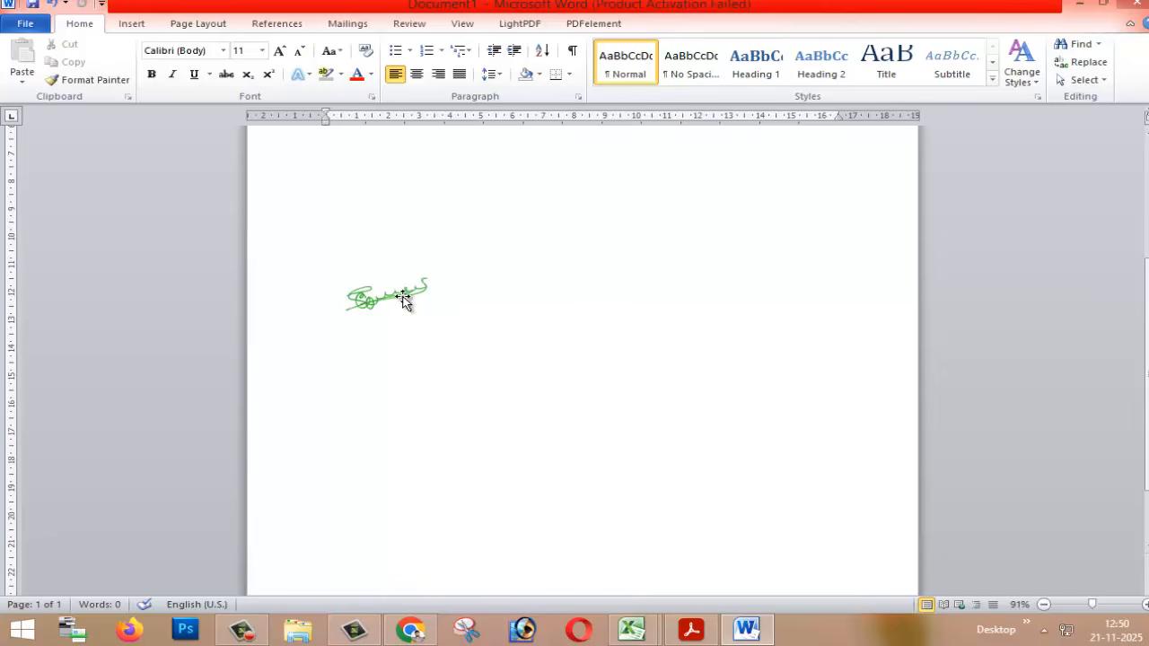
Step: Move the signature picture to the lower left area of the page and enlarge it slightly
left_click_drag(403, 300, 399, 489)
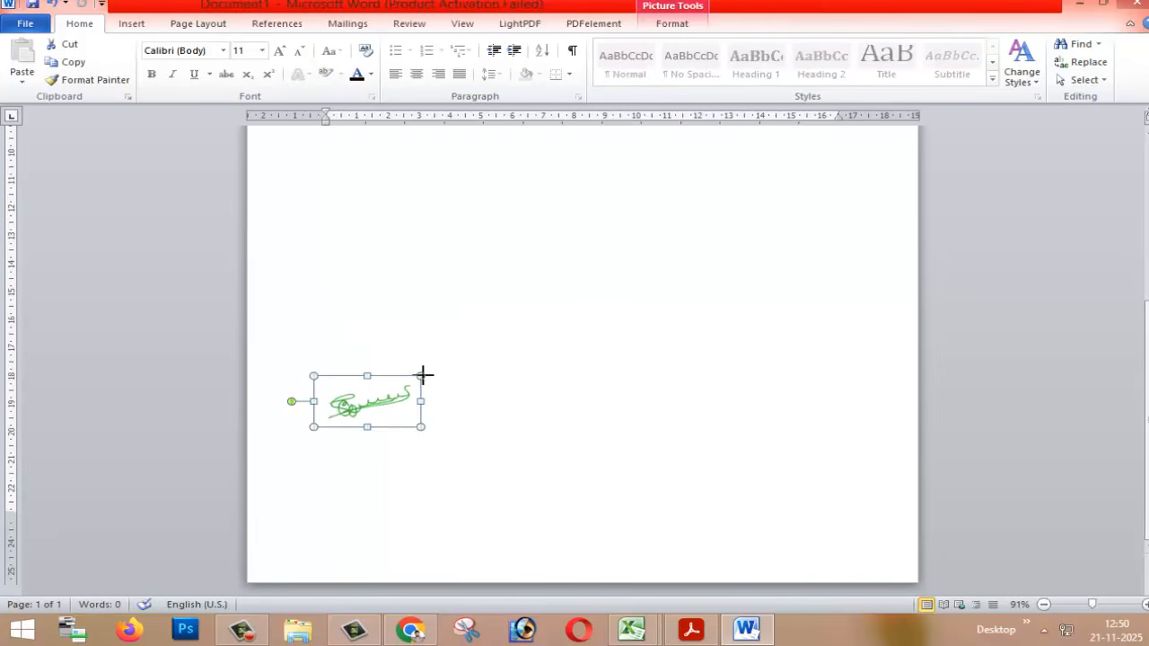
left_click_drag(422, 373, 456, 359)
left_click(415, 421)
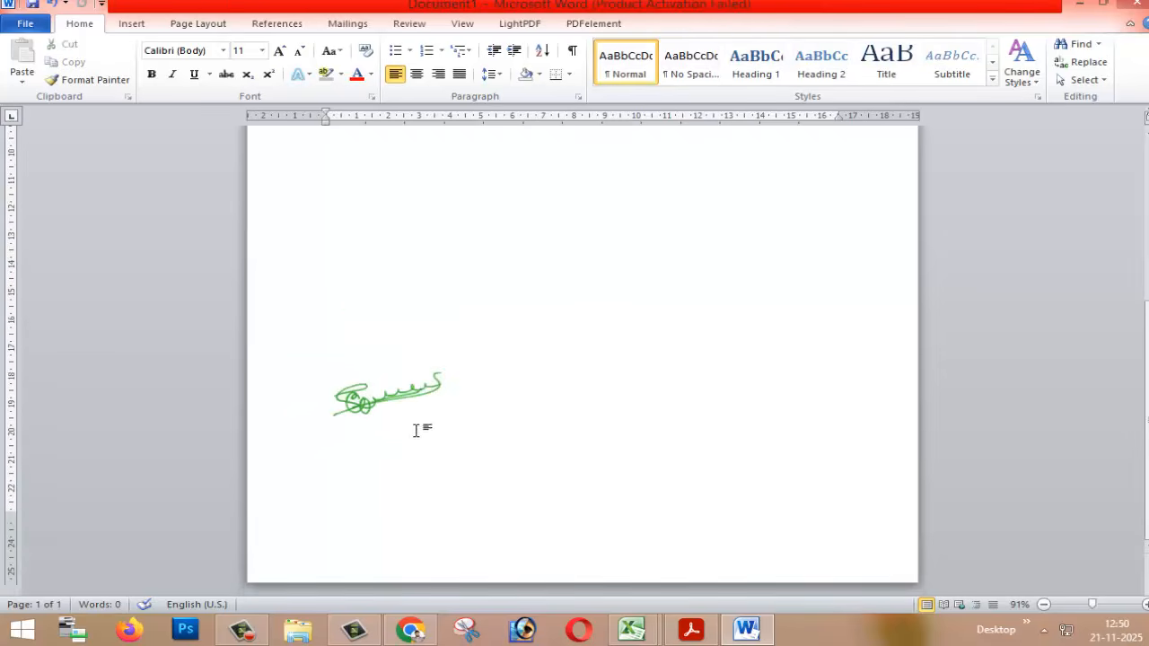
mouse_move(410, 395)
left_mouse_down()
mouse_move(834, 472)
mouse_move(791, 456)
left_mouse_up()
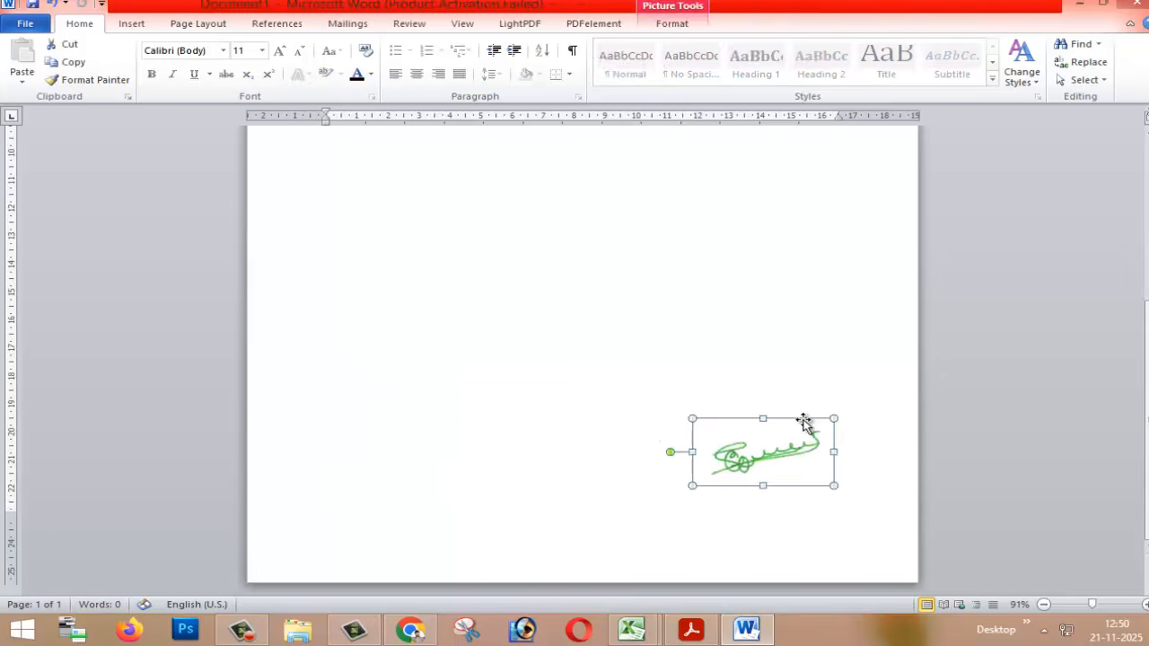
left_click_drag(700, 458, 380, 461)
key("Delete")
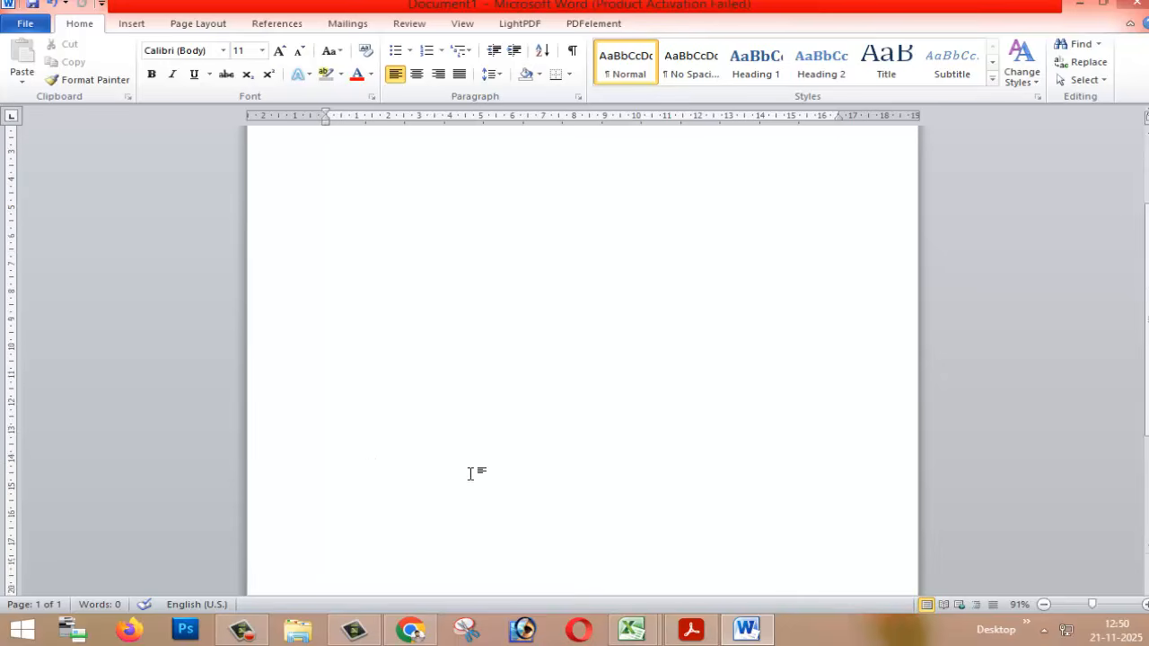
left_click(379, 467)
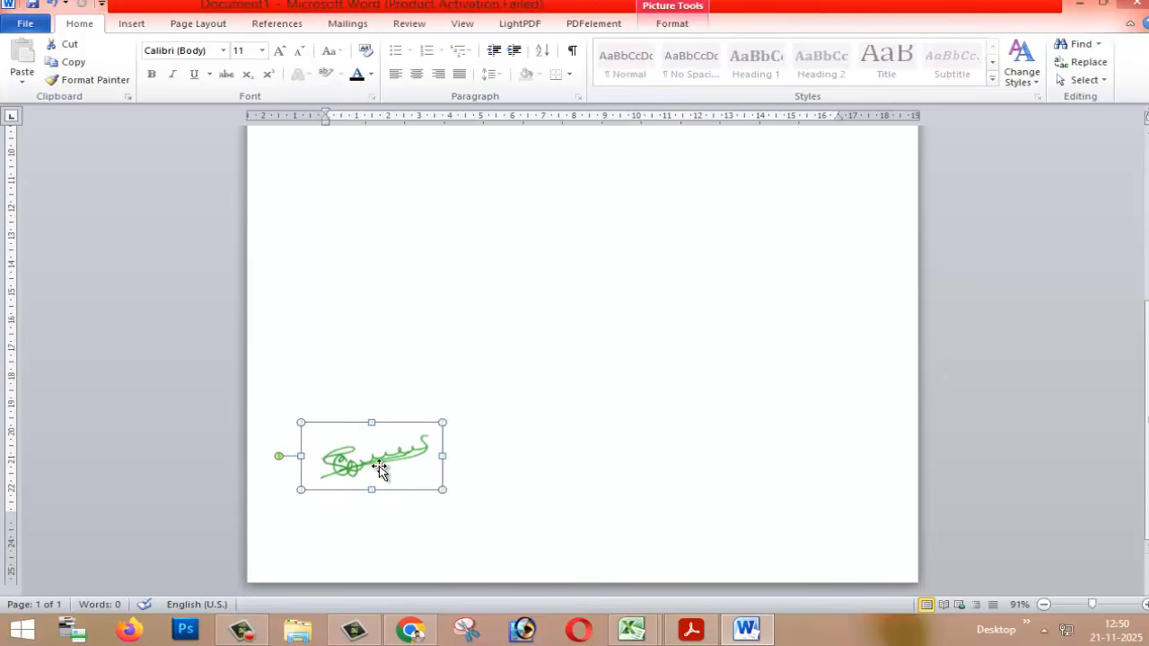
left_click(500, 456)
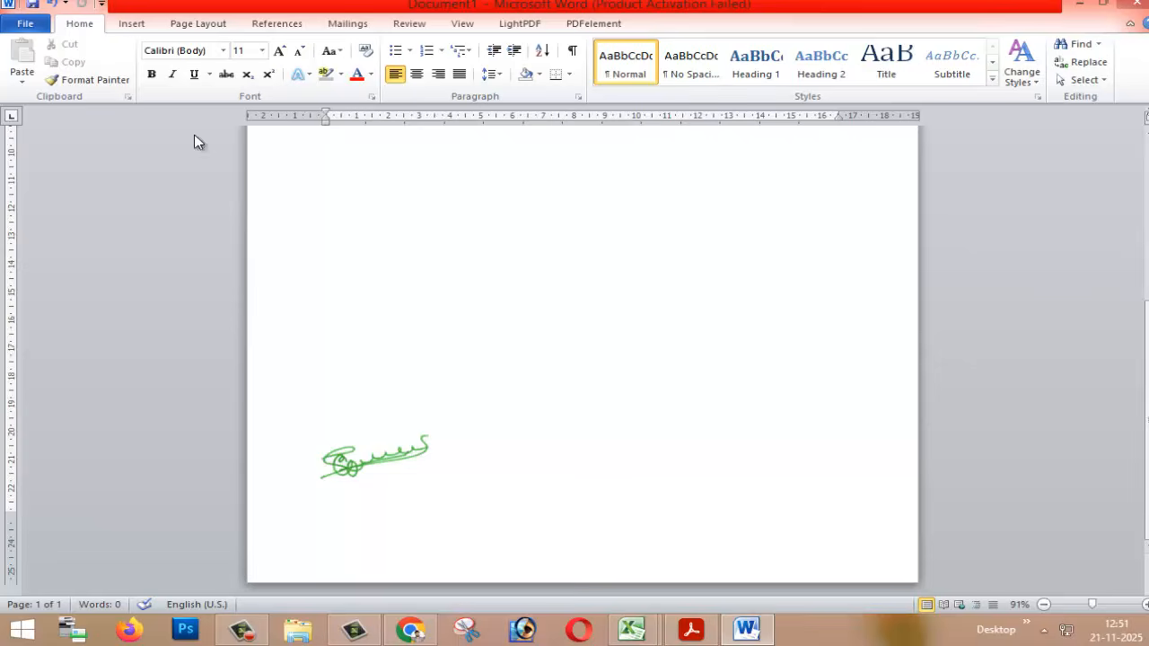
Step: Insert a signature line with a suggested signer's name, the title Sales Manager and no sign date, and undo it
left_click(131, 25)
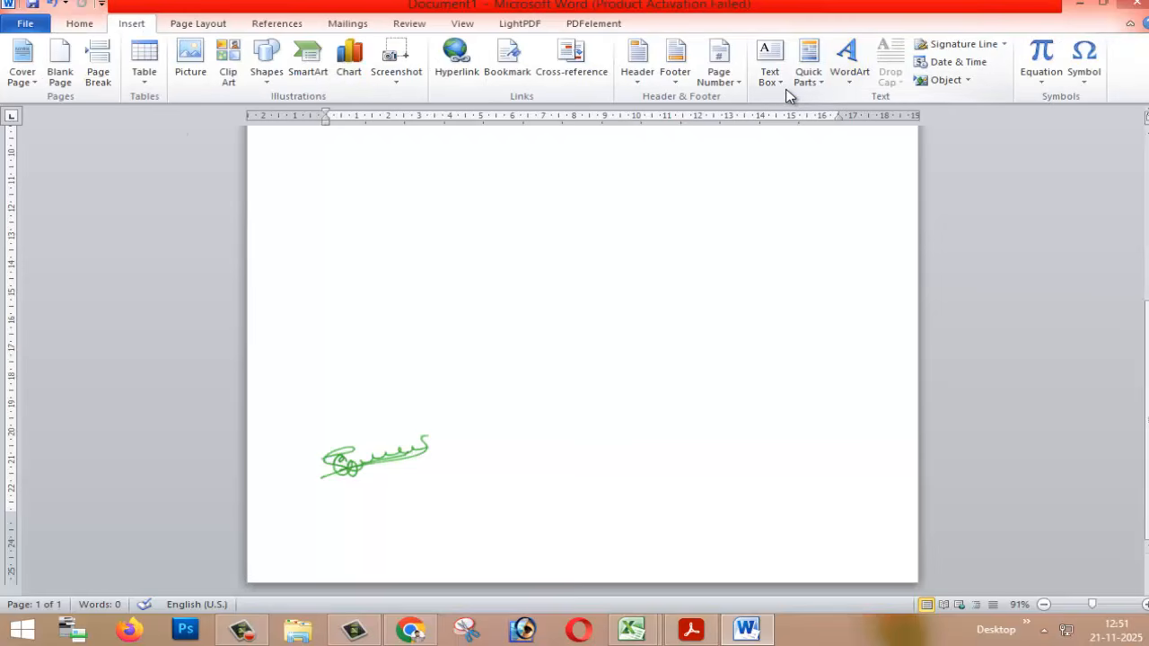
left_click(968, 48)
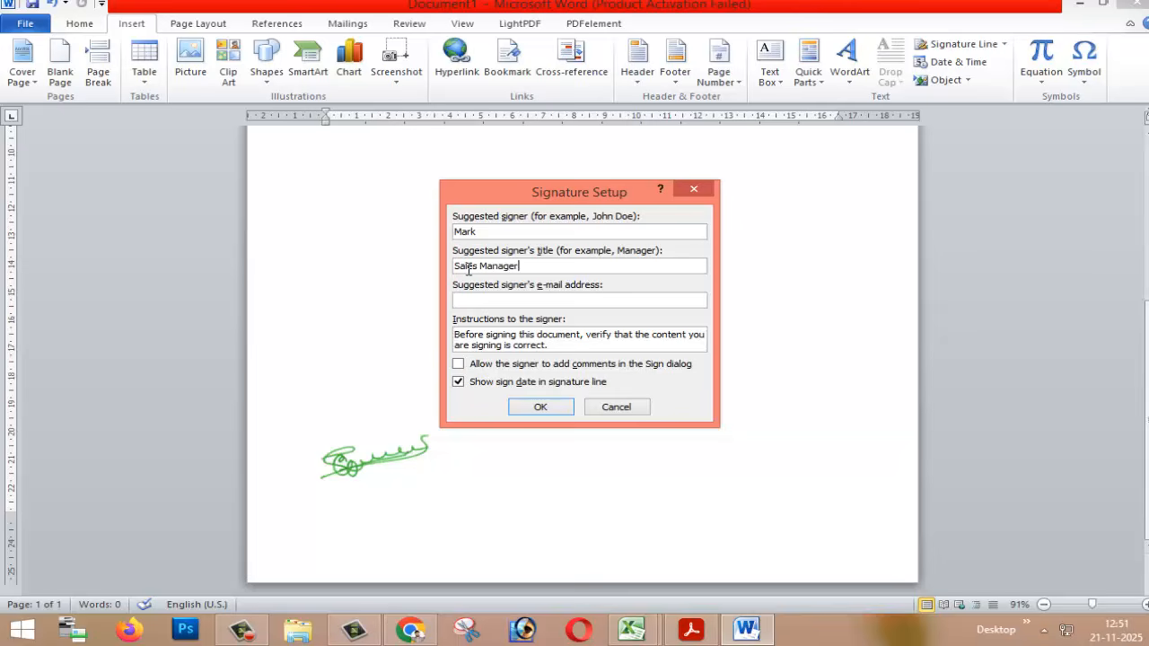
left_click(474, 387)
left_click(539, 408)
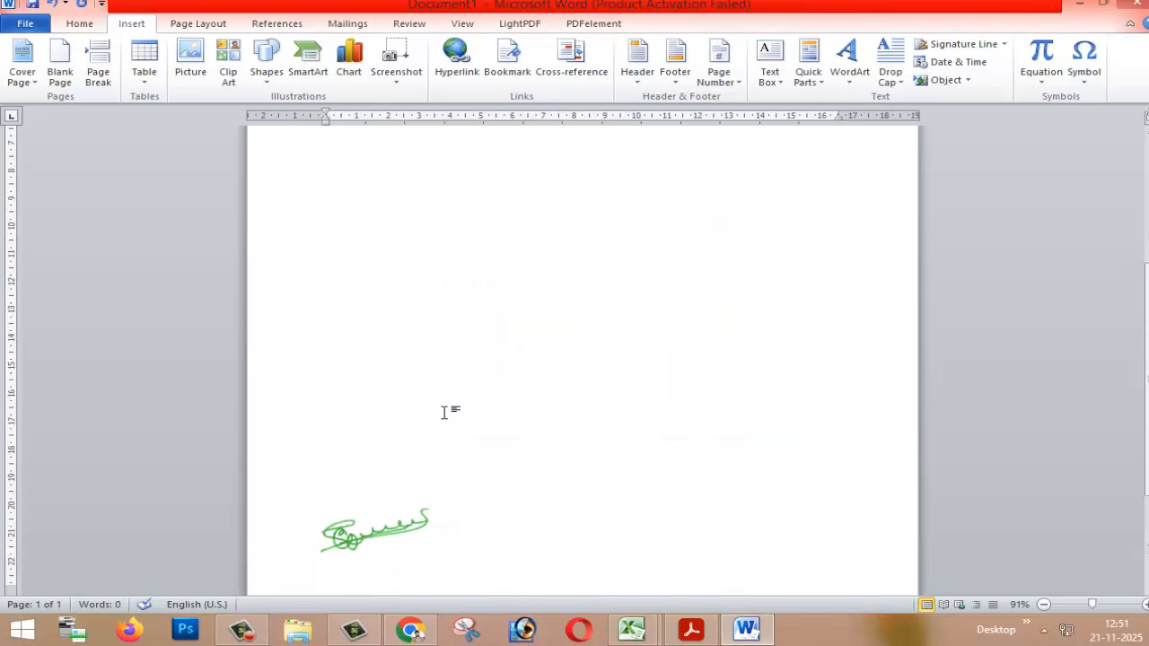
left_click(349, 212)
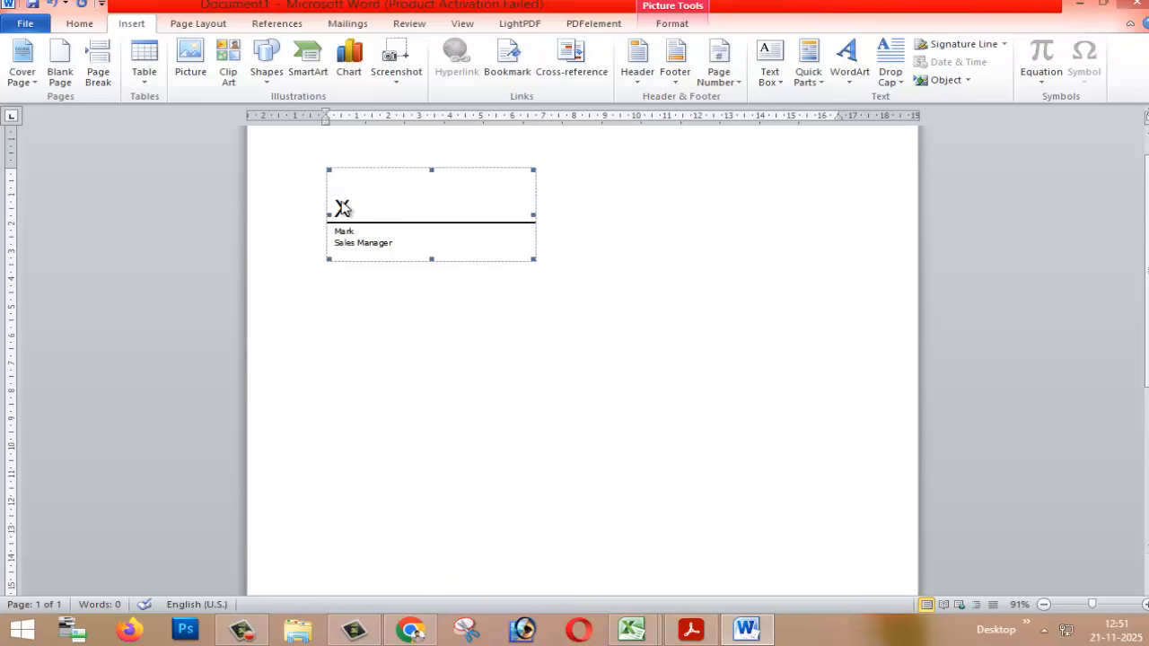
left_click(444, 440)
scroll(413, 375, "up", 1)
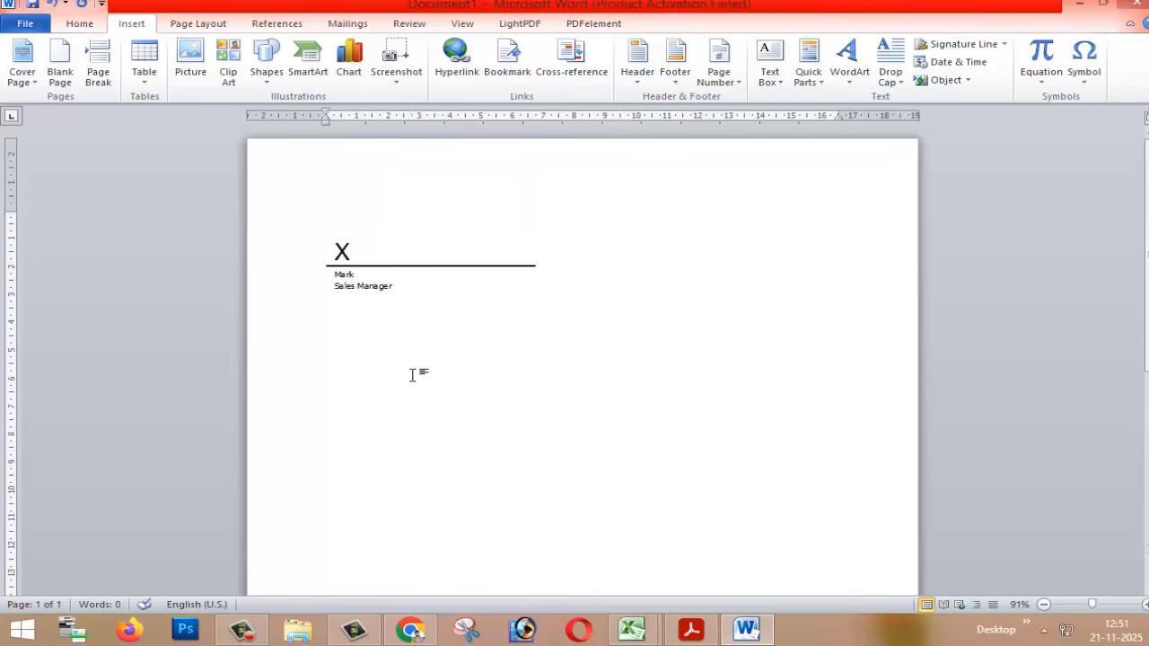
key("ctrl+z")
Step: Move the signature picture slightly higher on the lower part of the page
scroll(384, 445, "down", 8)
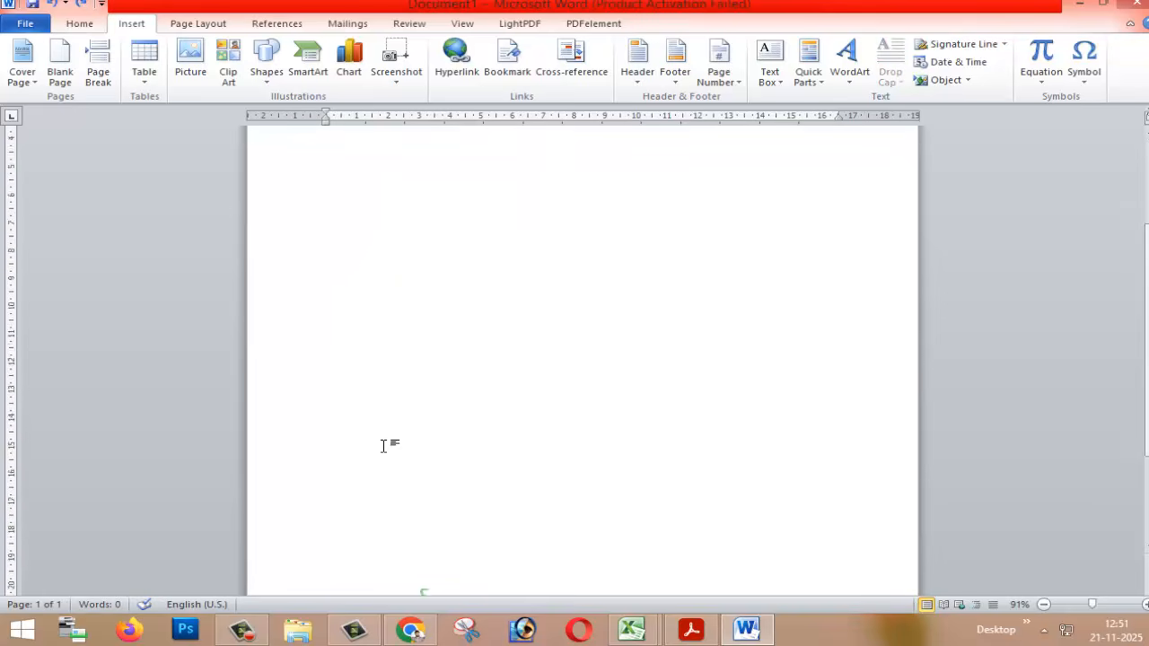
left_click_drag(371, 457, 361, 392)
key("ctrl+a")
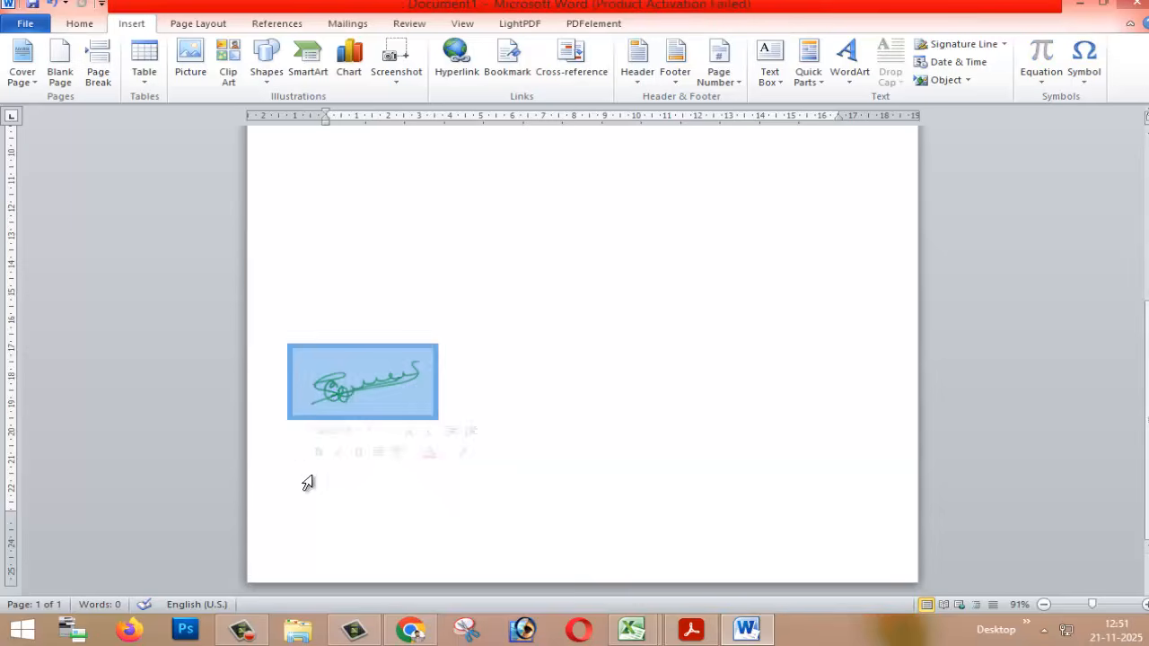
key("Delete")
key("ctrl+z")
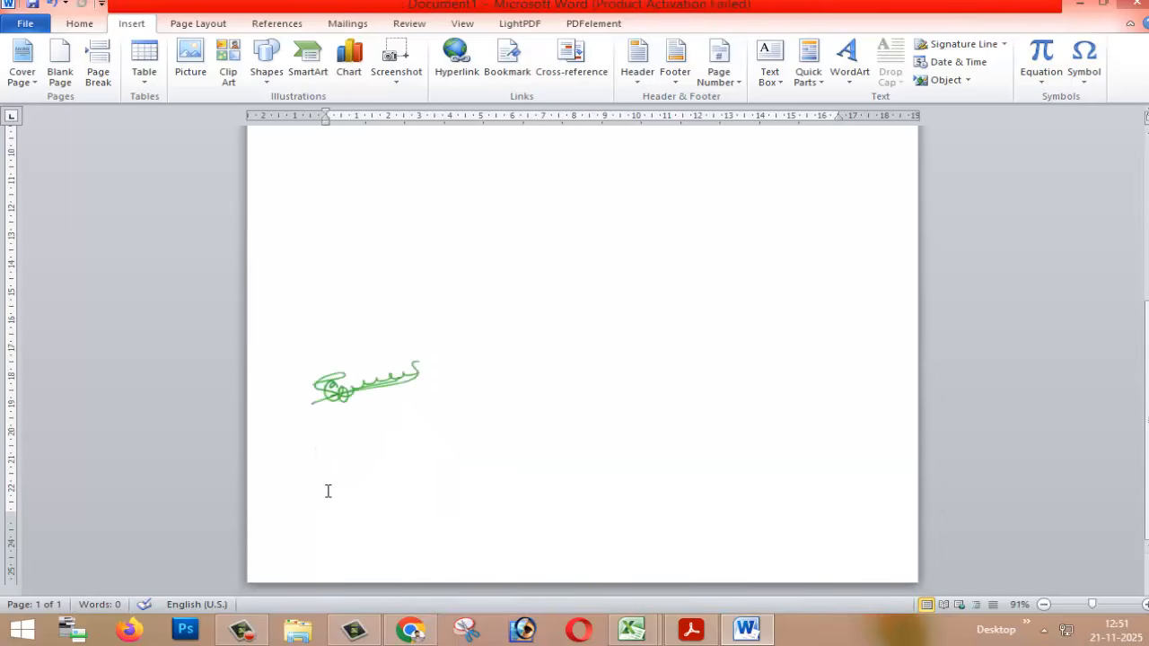
Step: Insert a signature line below the signature picture with the suggested signer's name, the title Sales Manager and no sign date
left_click(965, 45)
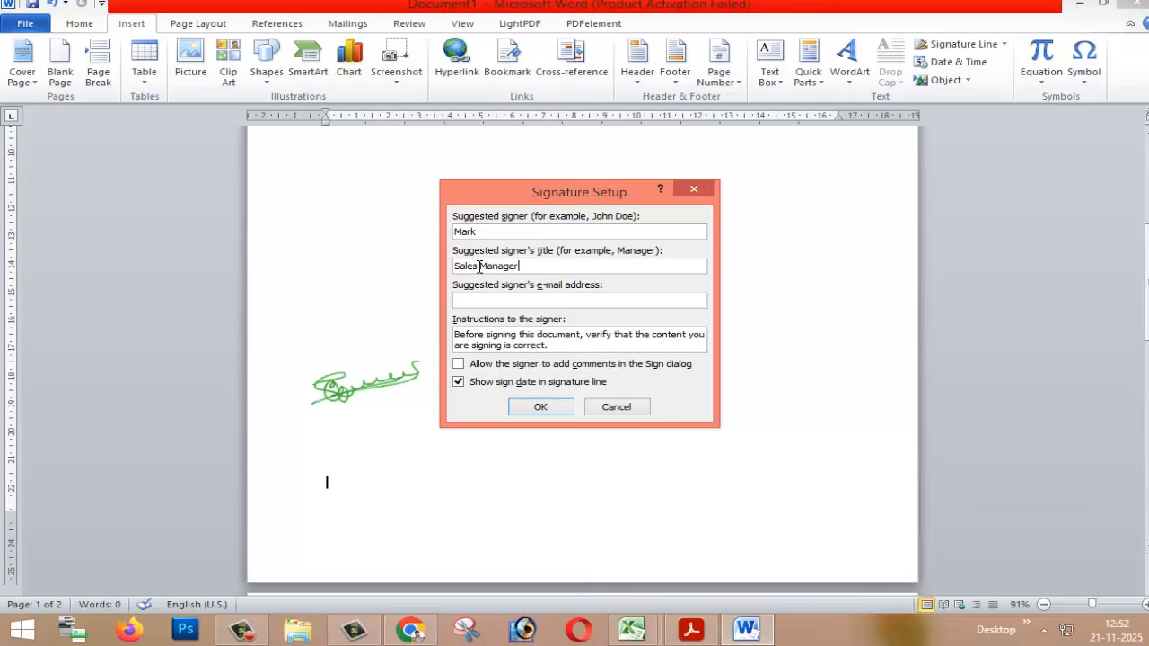
left_click(458, 381)
left_click(529, 409)
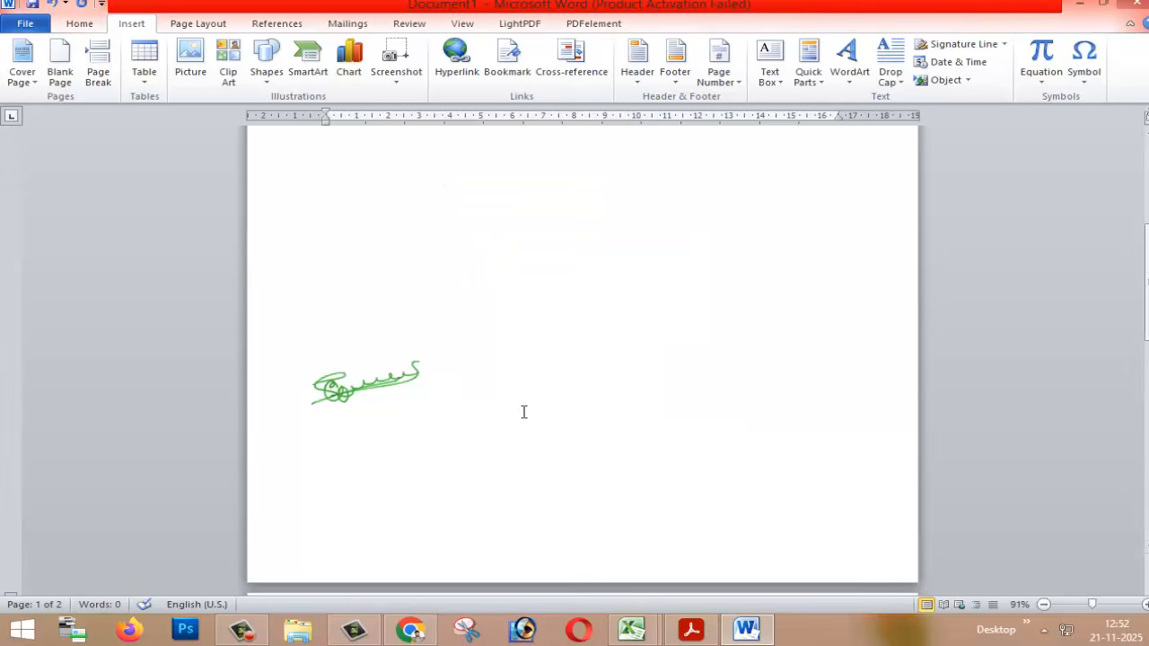
Step: Delete the blank lines above the signature line to bring it onto the first page just below the signature picture
scroll(459, 429, "down", 3)
left_click(364, 319)
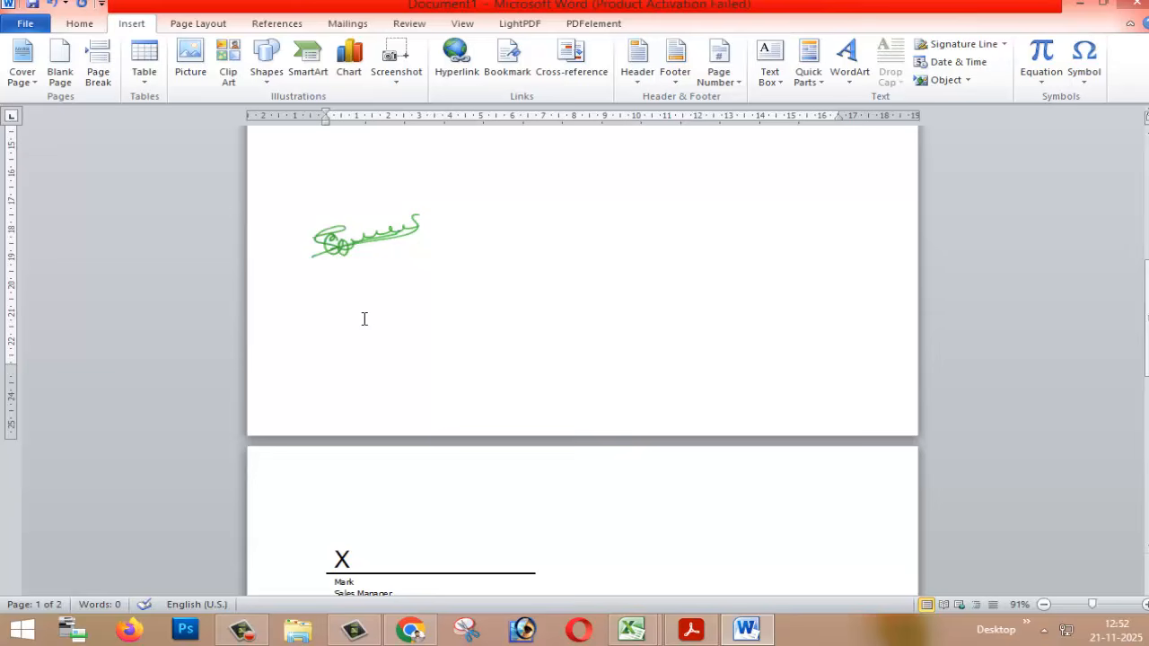
key("BackSpace")
key("BackSpace")
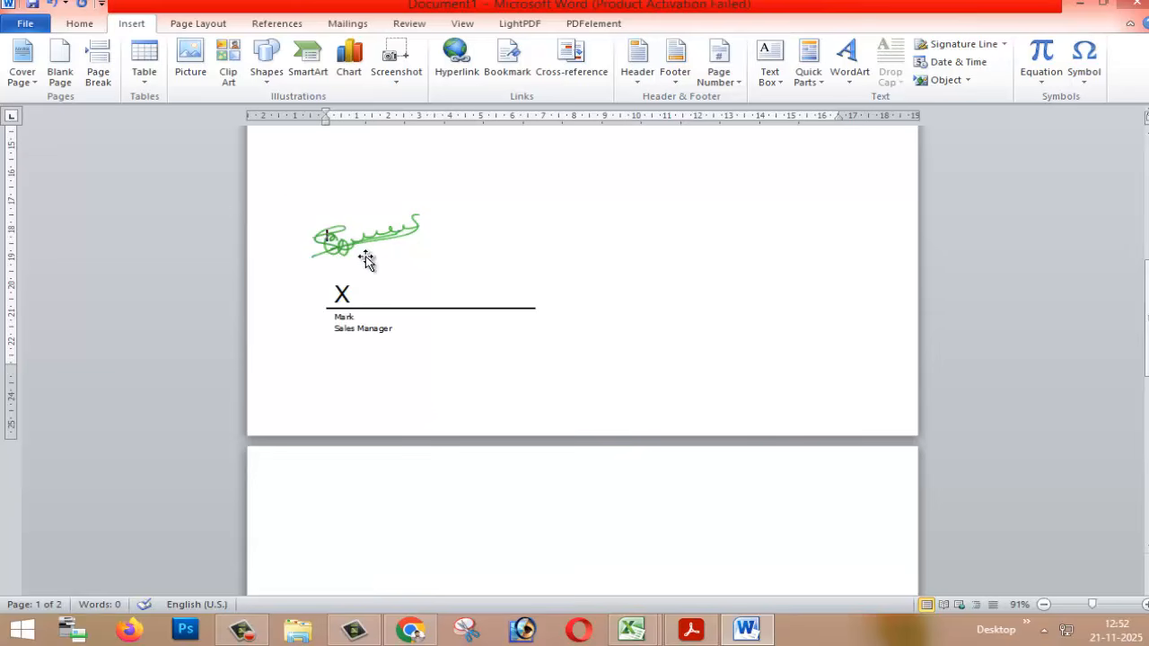
Step: Move the signature picture onto the signature line, beside the X and above the signer's name, and deselect it
left_click(356, 238)
mouse_move(356, 238)
left_mouse_down()
mouse_move(418, 248)
mouse_move(427, 310)
left_mouse_up()
left_click(588, 333)
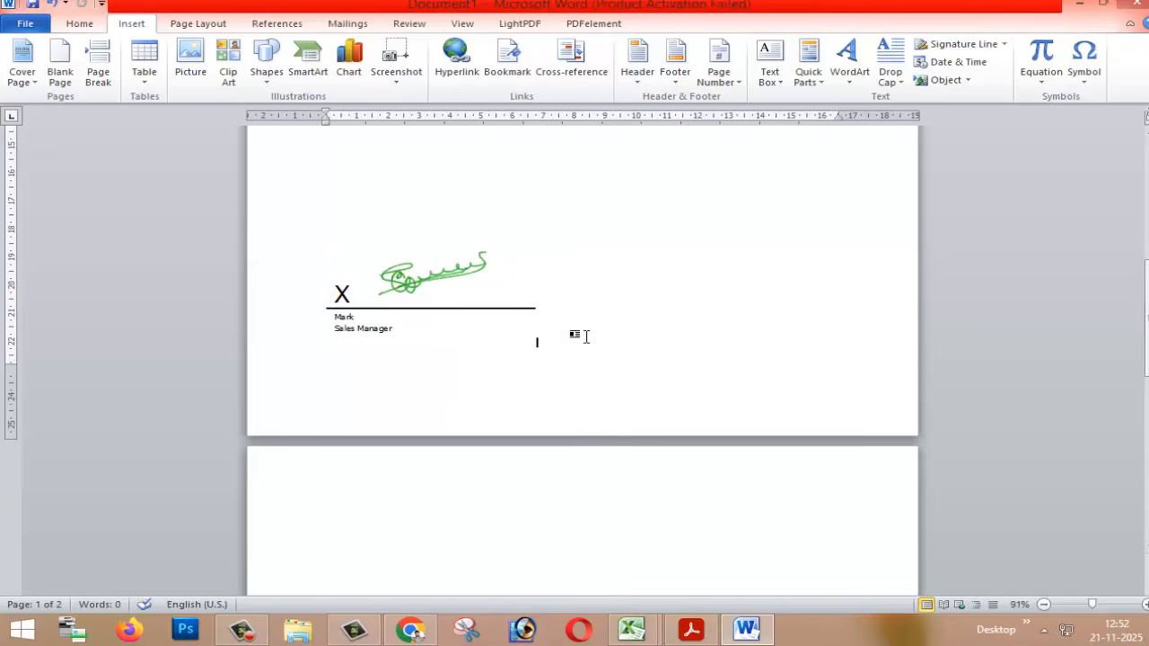
left_click(427, 282)
left_click(456, 351)
left_click(431, 285)
left_click(464, 218)
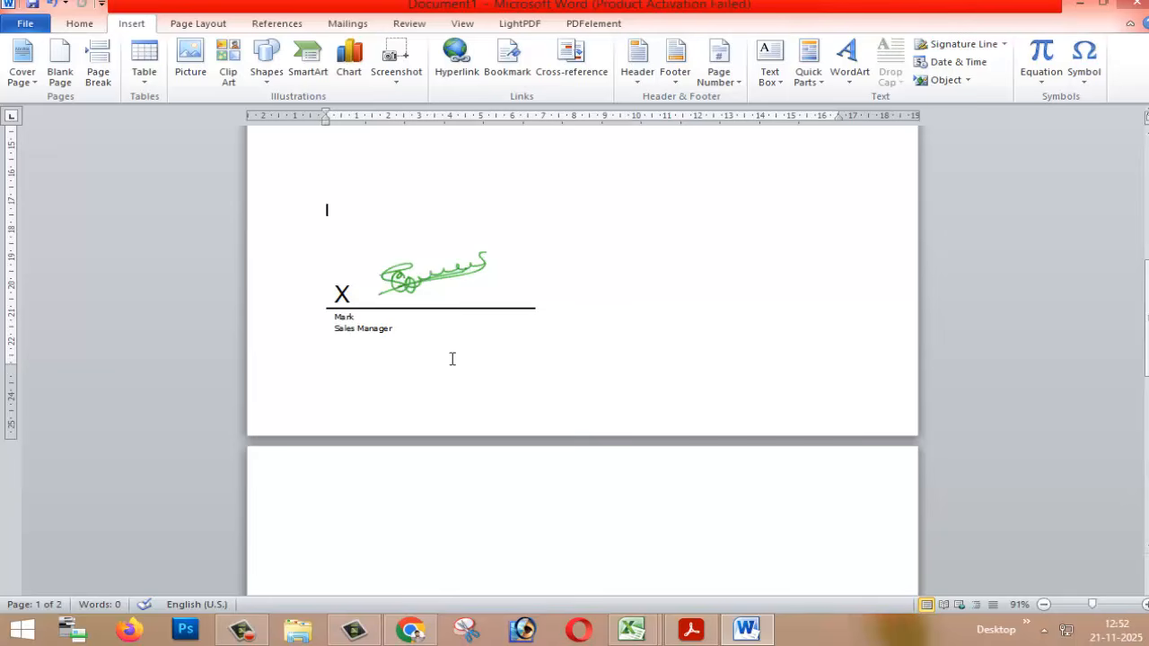
Step: Enlarge the signature picture slightly above the signature line and deselect it
left_click(431, 287)
left_click(489, 252)
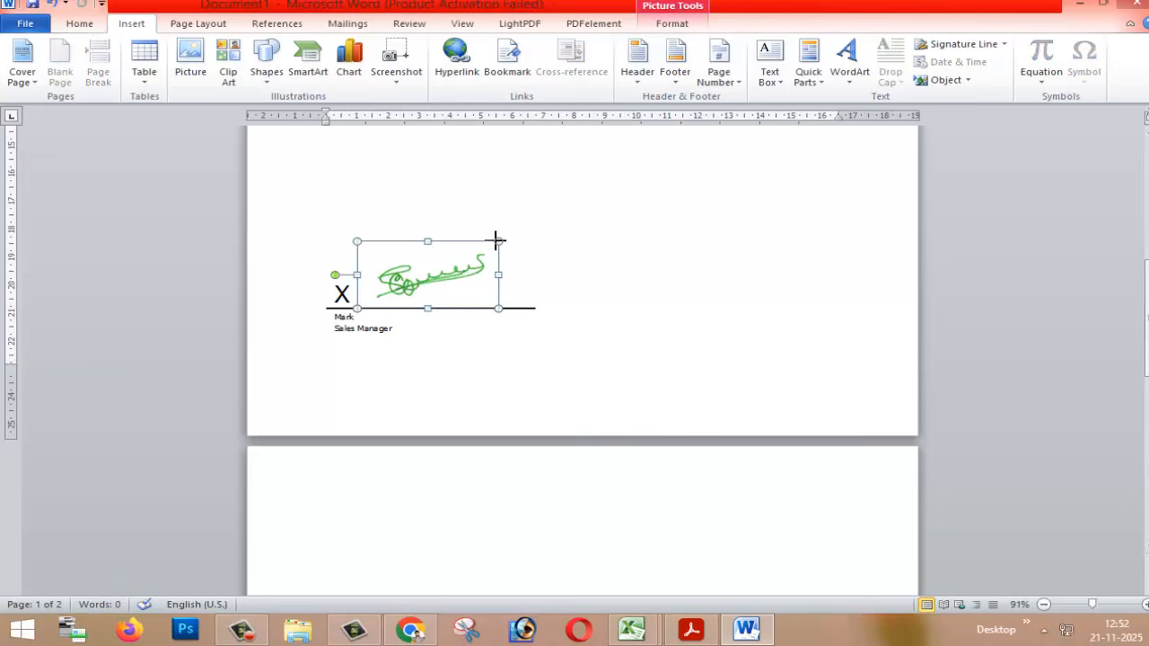
mouse_move(496, 241)
left_mouse_down()
mouse_move(526, 230)
mouse_move(507, 255)
left_mouse_up()
left_click(538, 380)
left_click(492, 269)
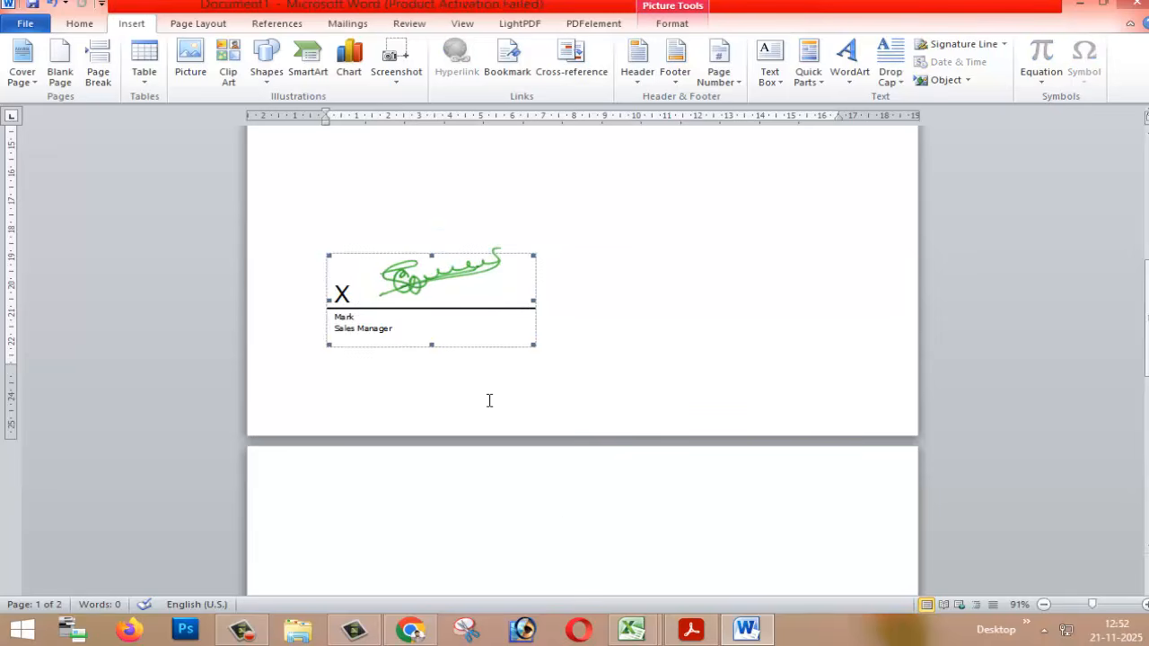
left_click(551, 524)
scroll(548, 523, "up", 6)
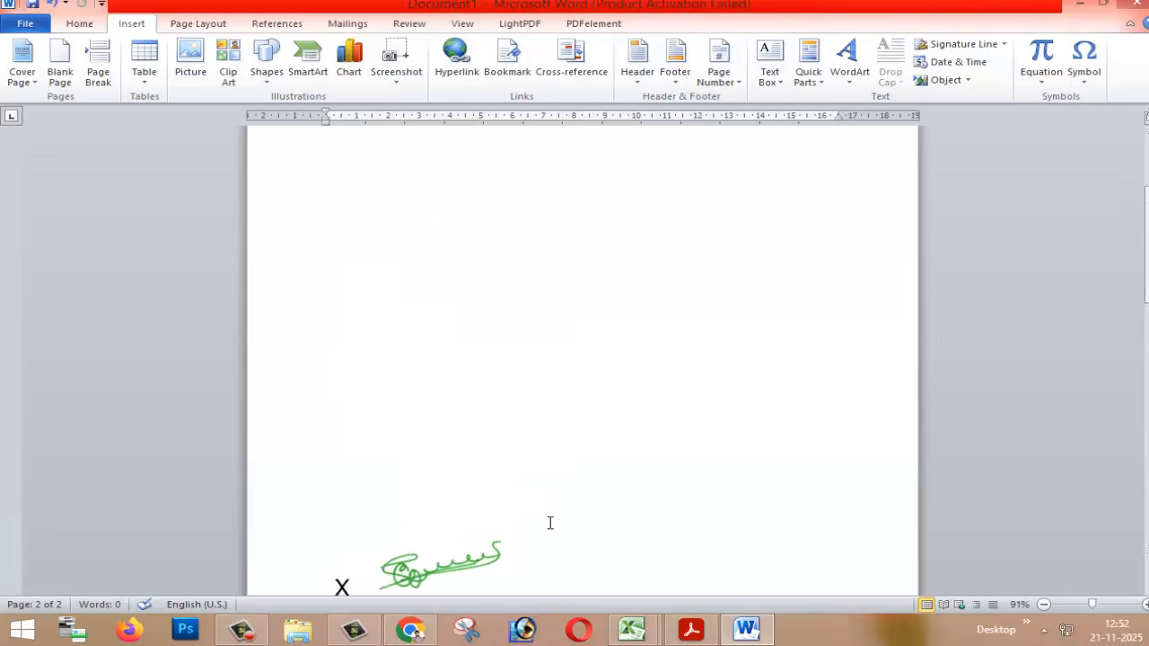
scroll(548, 522, "down", 6)
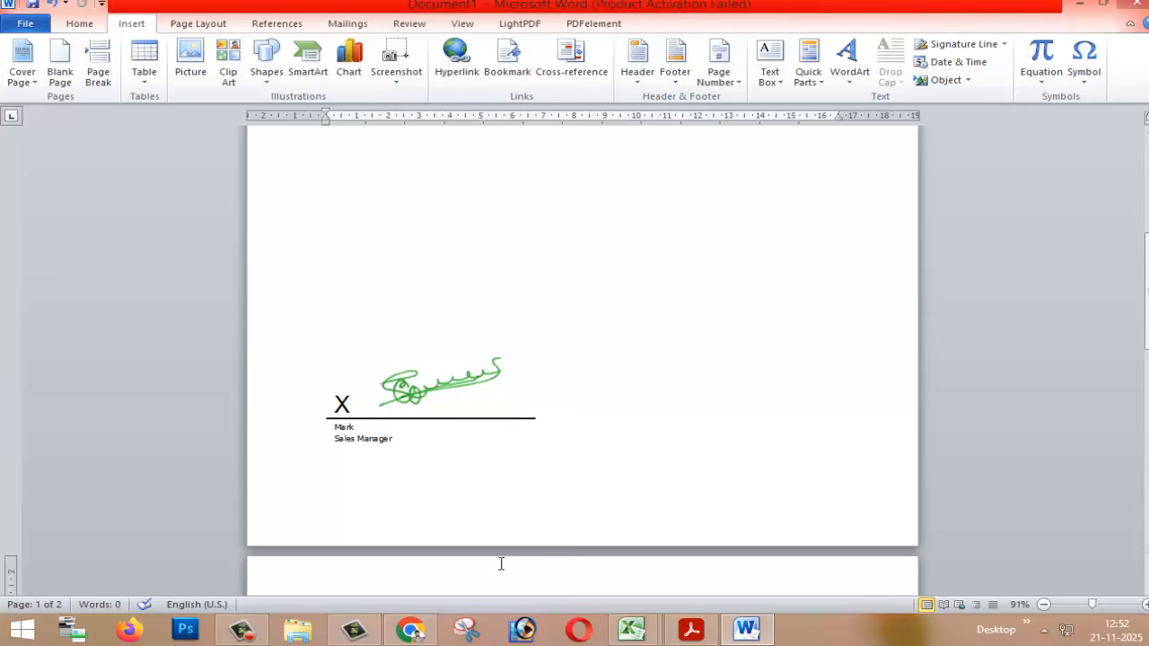
Step: Move the signature picture slightly lower so that it sits closer to the signature line, and deselect it
mouse_move(308, 309)
left_mouse_down()
mouse_move(466, 404)
mouse_move(512, 505)
mouse_move(447, 503)
left_mouse_up()
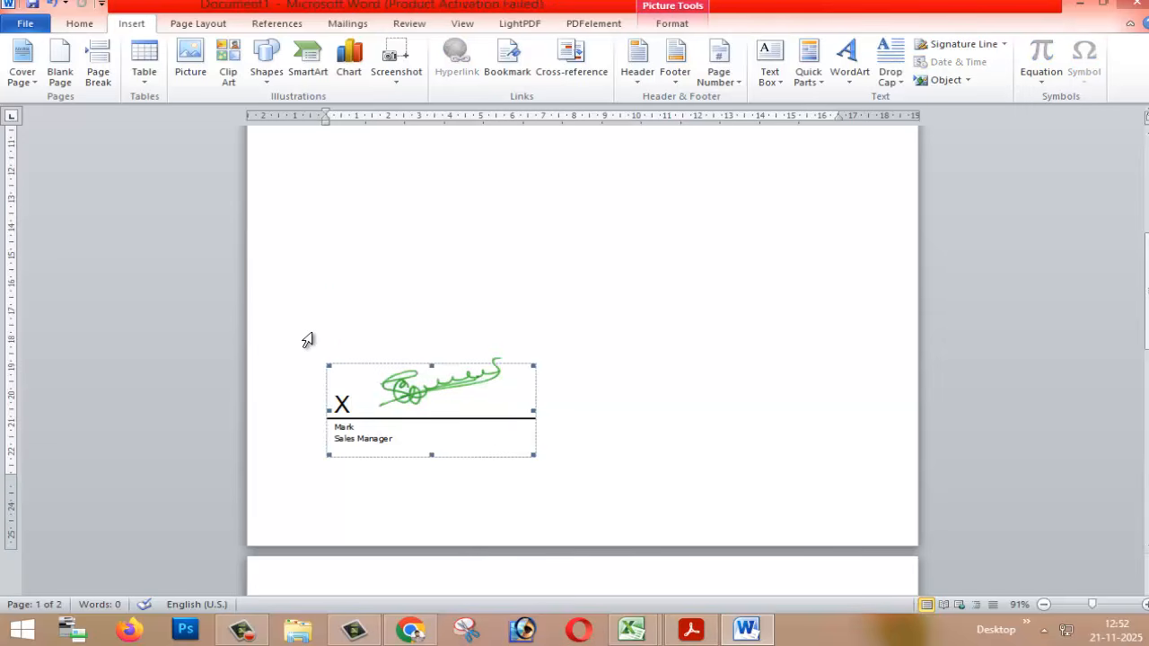
left_click(308, 338)
left_click(375, 338)
left_click(408, 325)
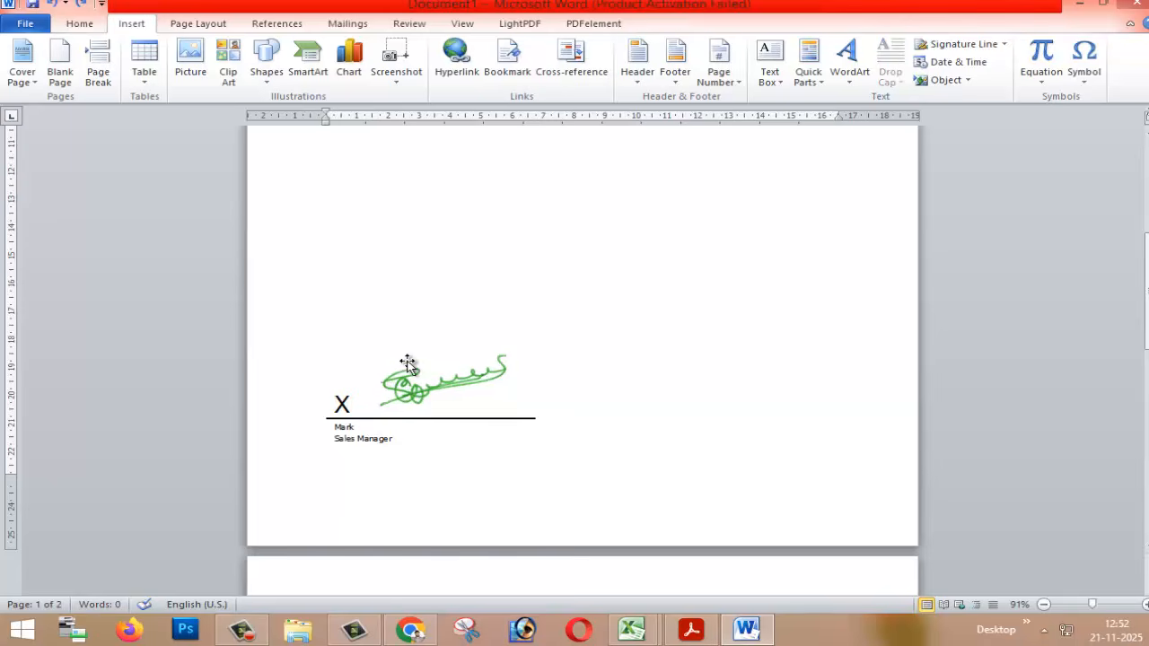
left_click(484, 381)
left_click_drag(484, 381, 479, 392)
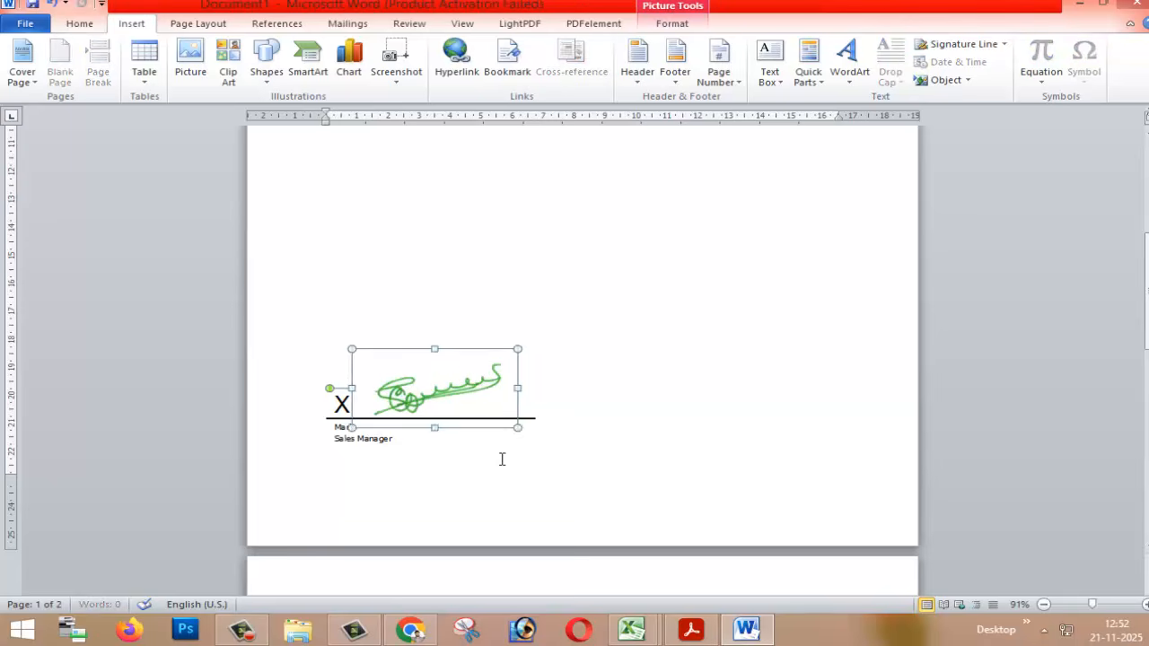
left_click(505, 458)
Step: Select the signature line block and save it to the Quick Parts gallery as a building block named Gsn
left_click(615, 404)
left_click_drag(593, 347, 549, 440)
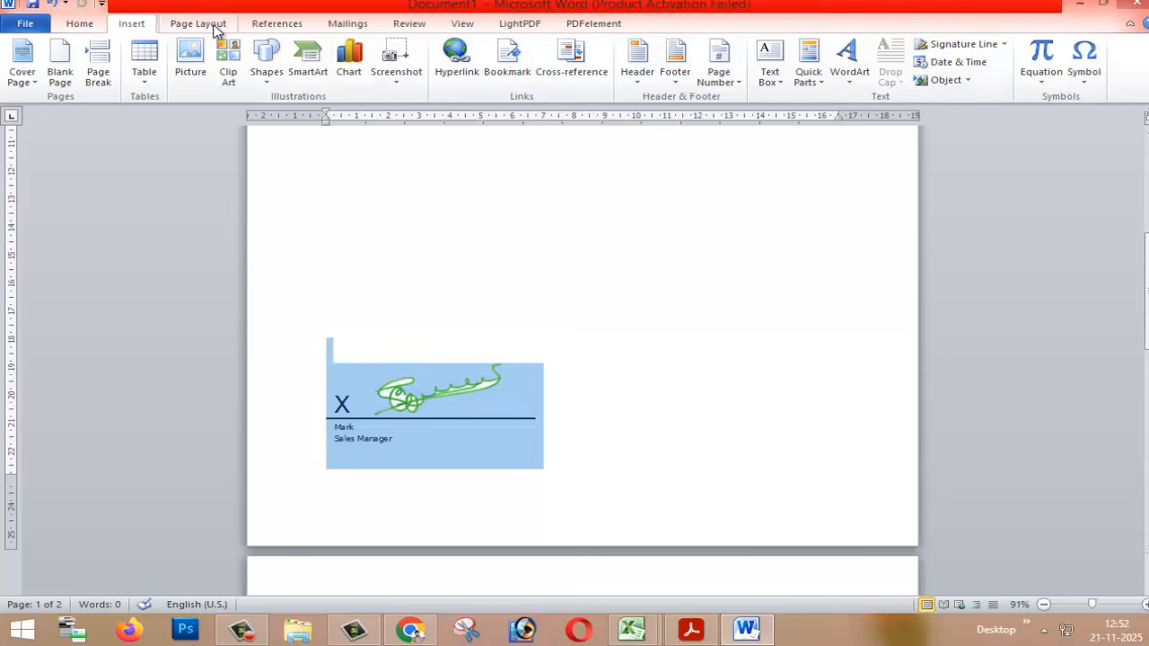
left_click(81, 23)
left_click(132, 25)
left_click(816, 82)
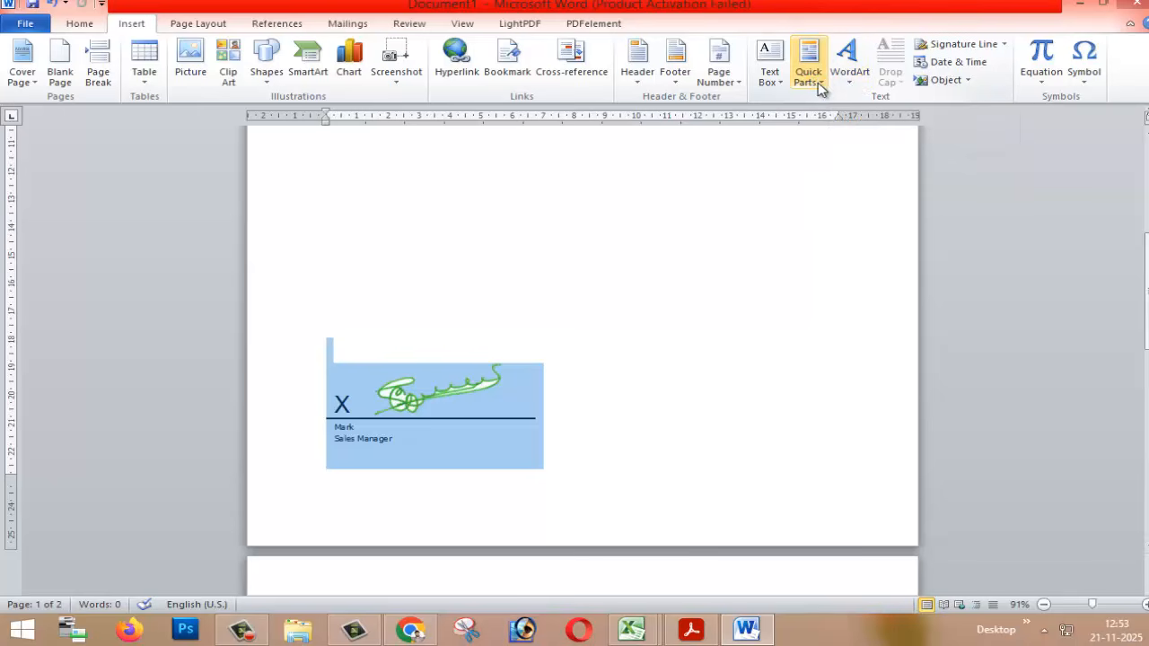
mouse_move(833, 107)
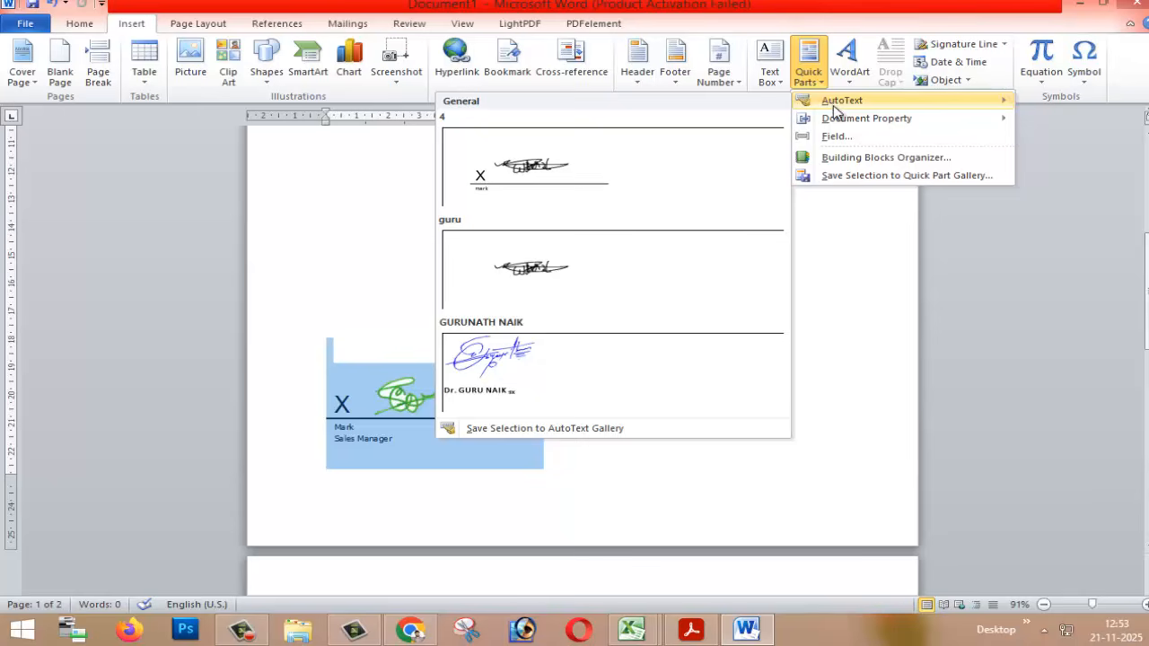
left_click(943, 176)
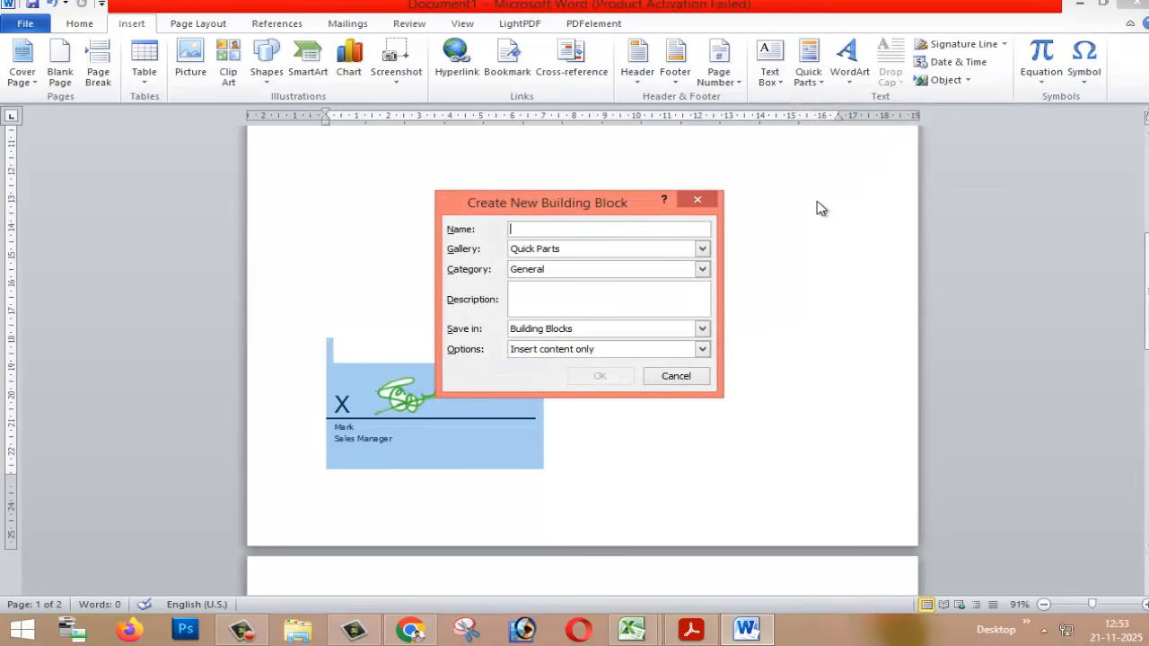
type("Gsn")
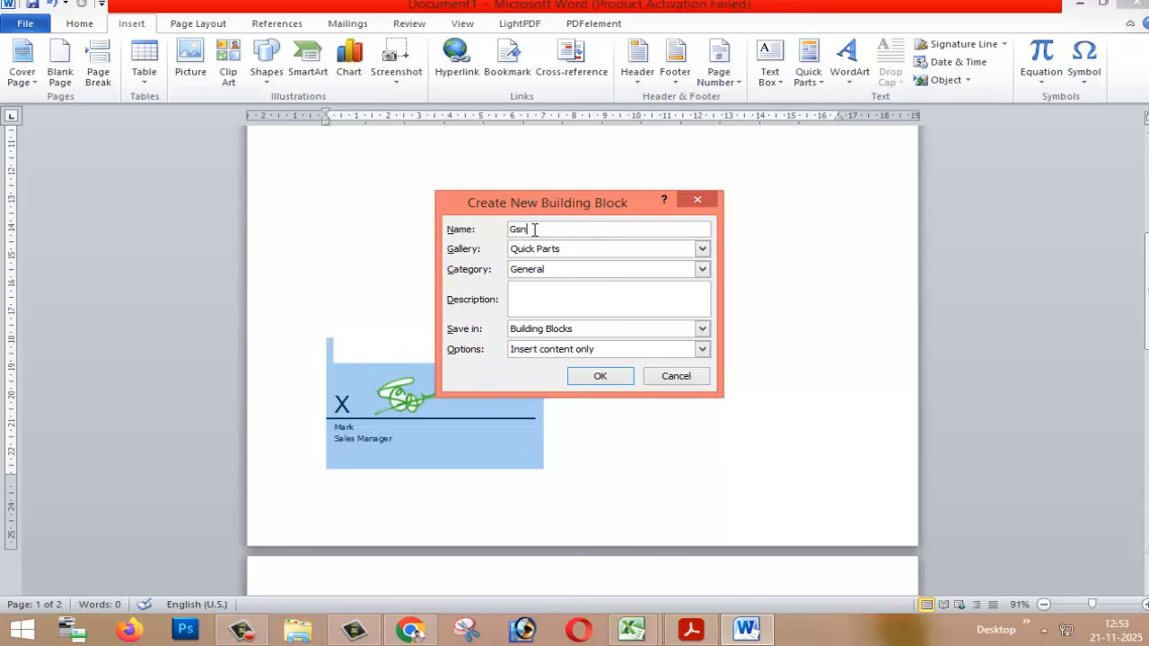
left_click(588, 379)
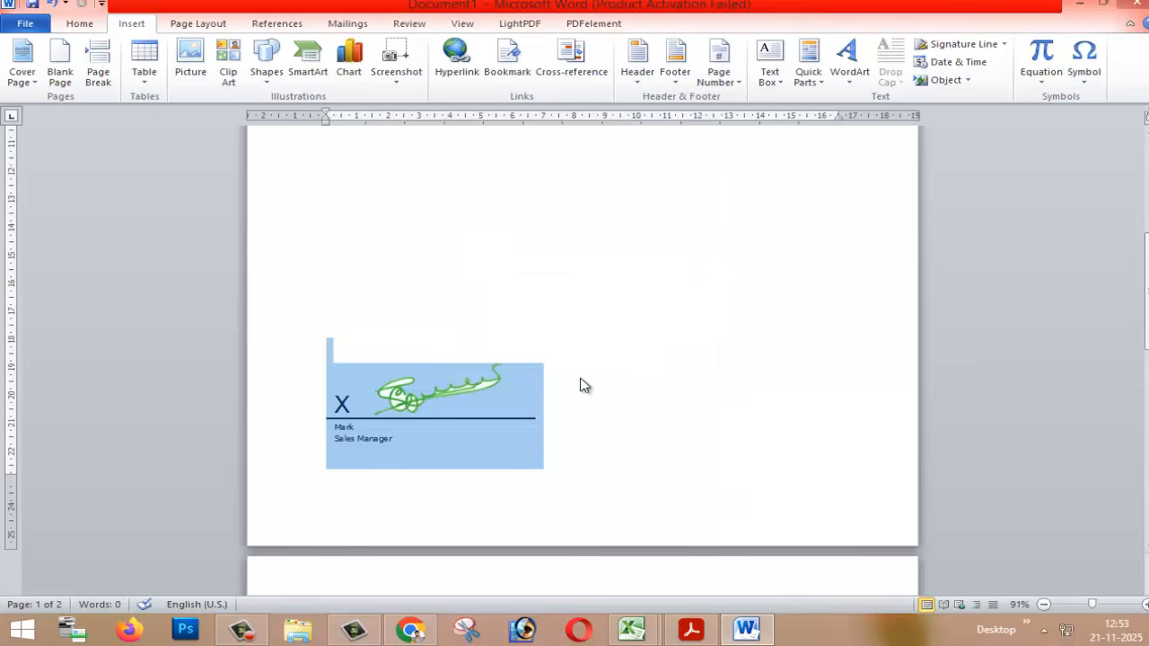
left_click(593, 410)
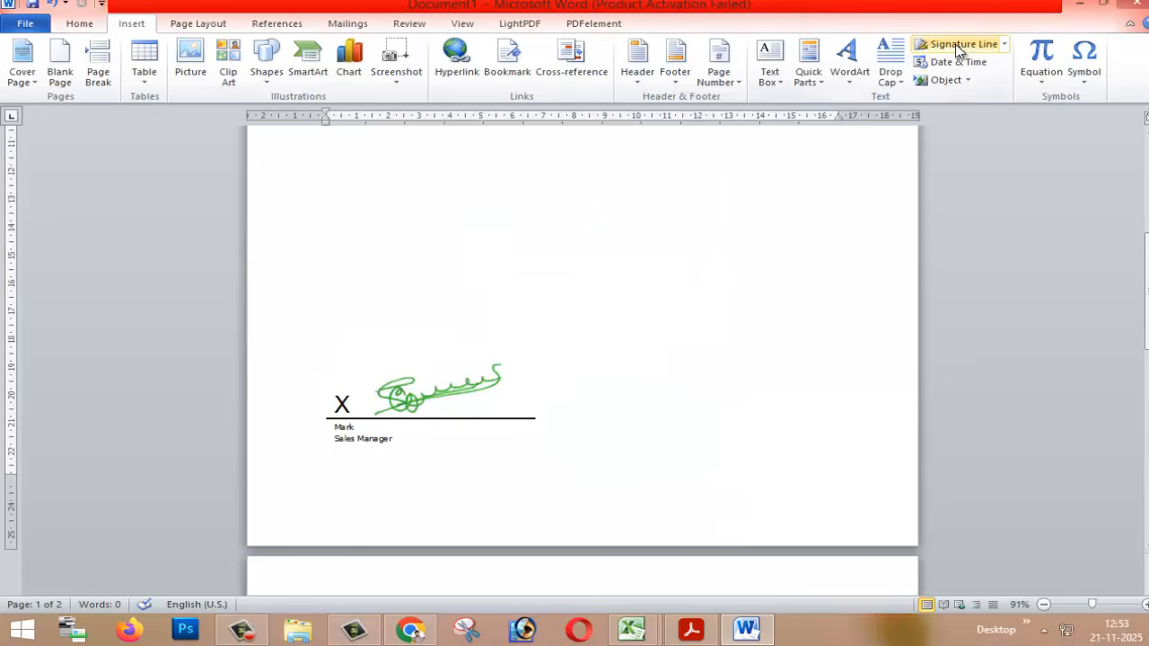
Step: Select the signature line together with the signature picture and save both to the Quick Parts gallery under the name abcd
left_click(807, 77)
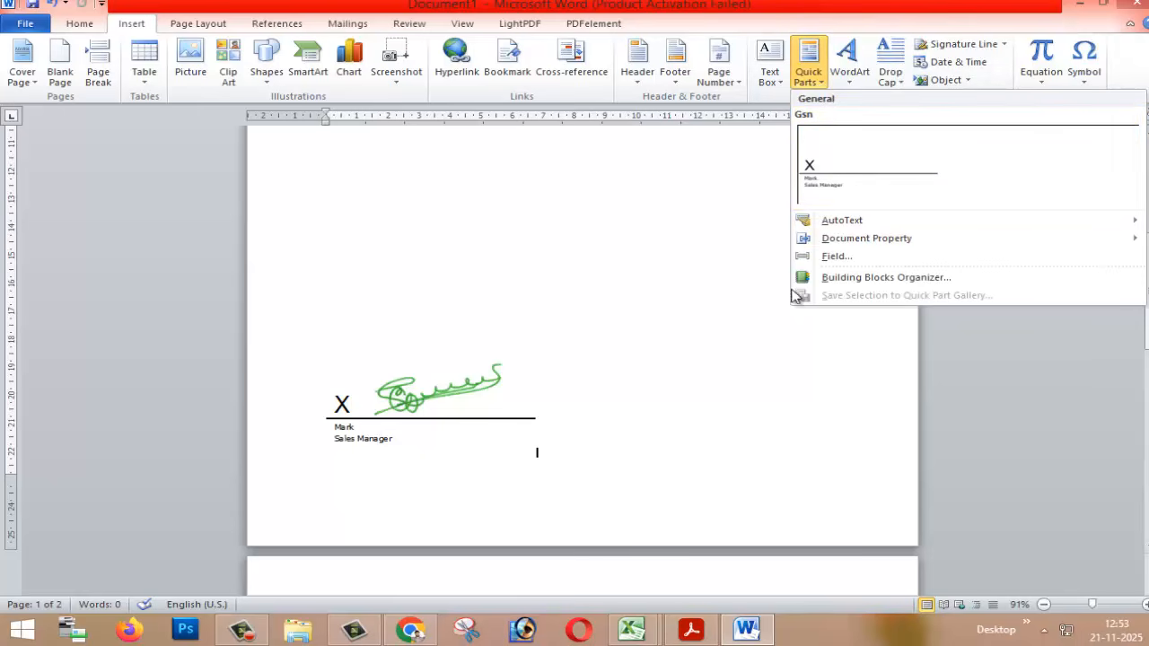
left_click(326, 328)
mouse_move(326, 329)
left_mouse_down()
mouse_move(505, 464)
mouse_move(543, 469)
left_mouse_up()
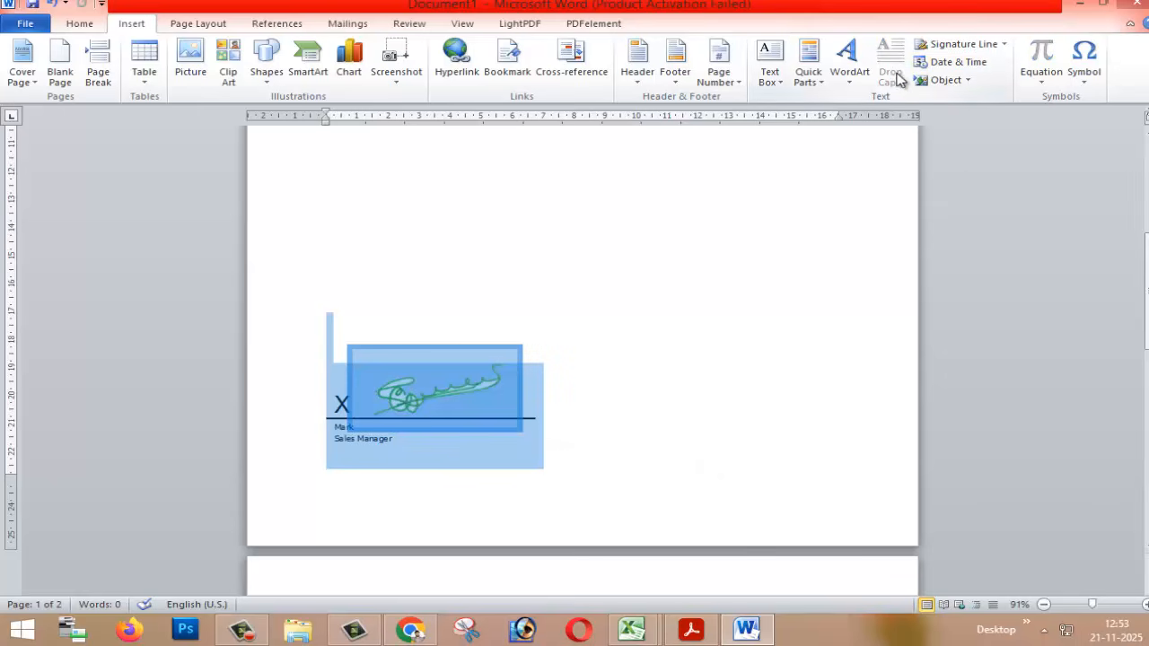
left_click(812, 81)
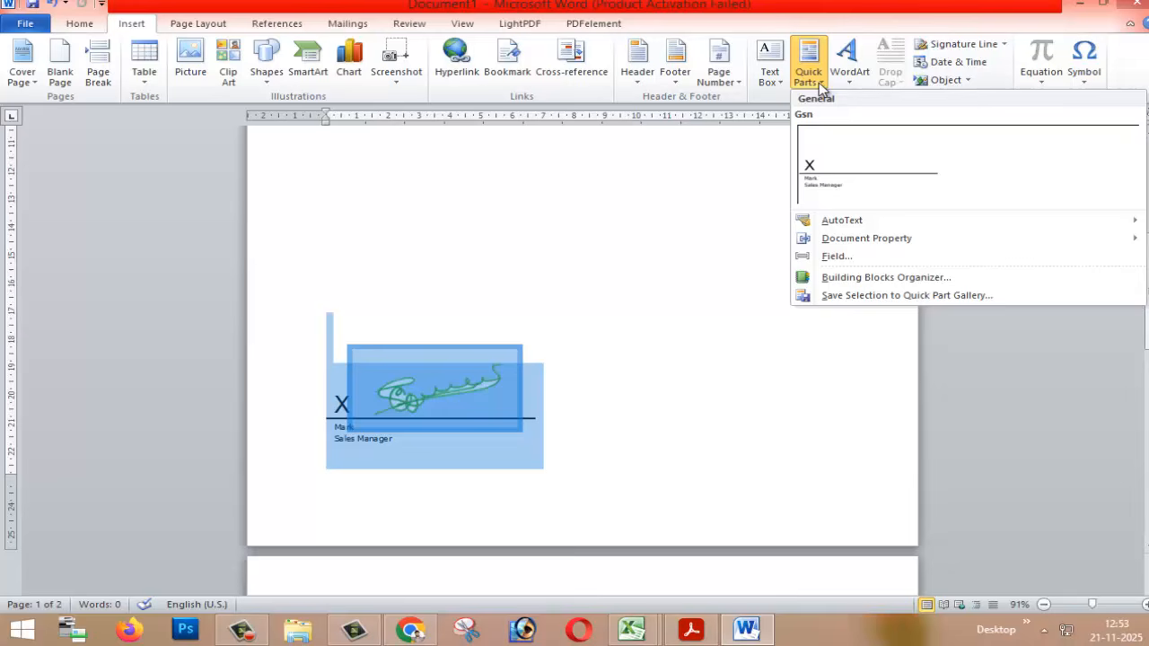
left_click(843, 295)
type("abcd")
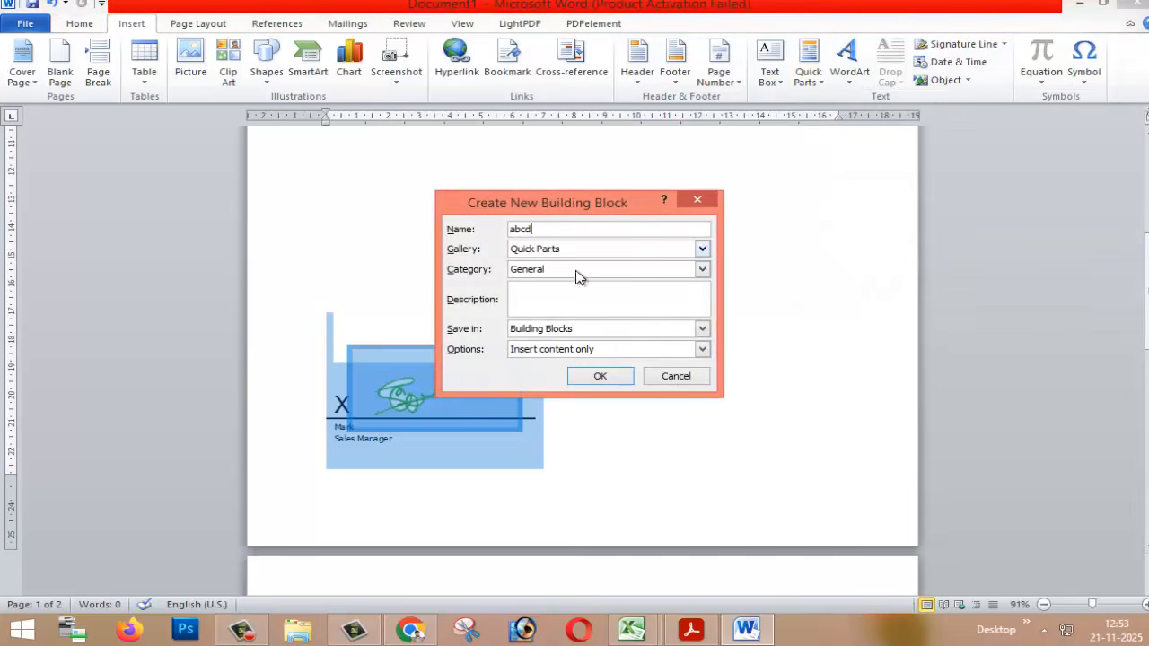
left_click(605, 377)
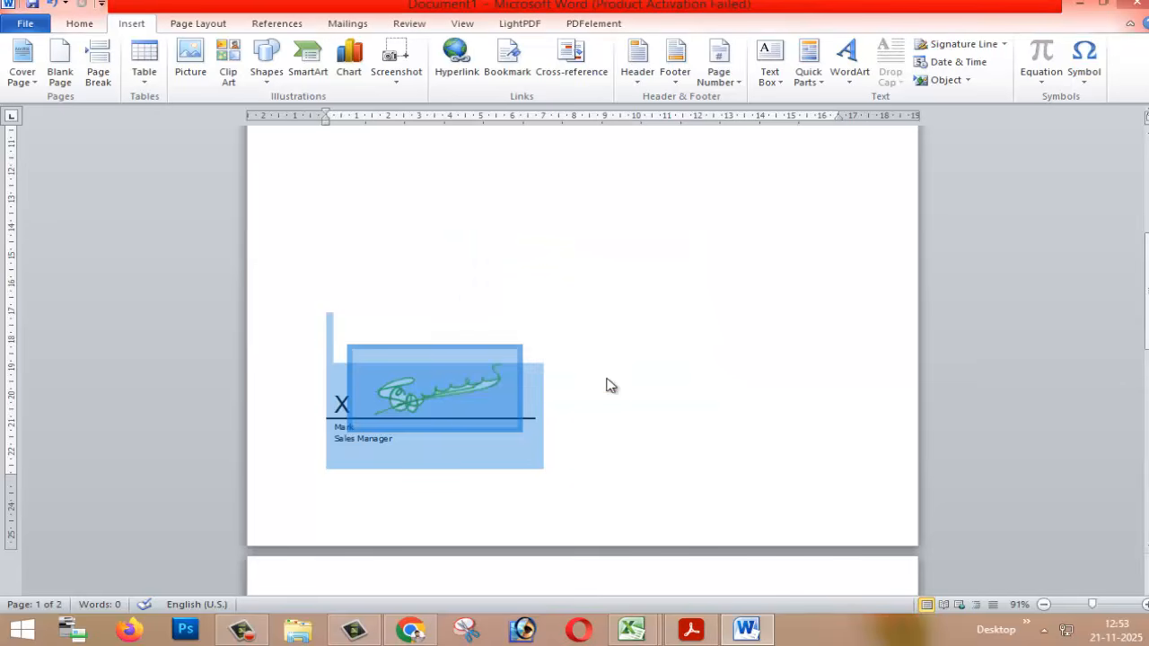
left_click(668, 395)
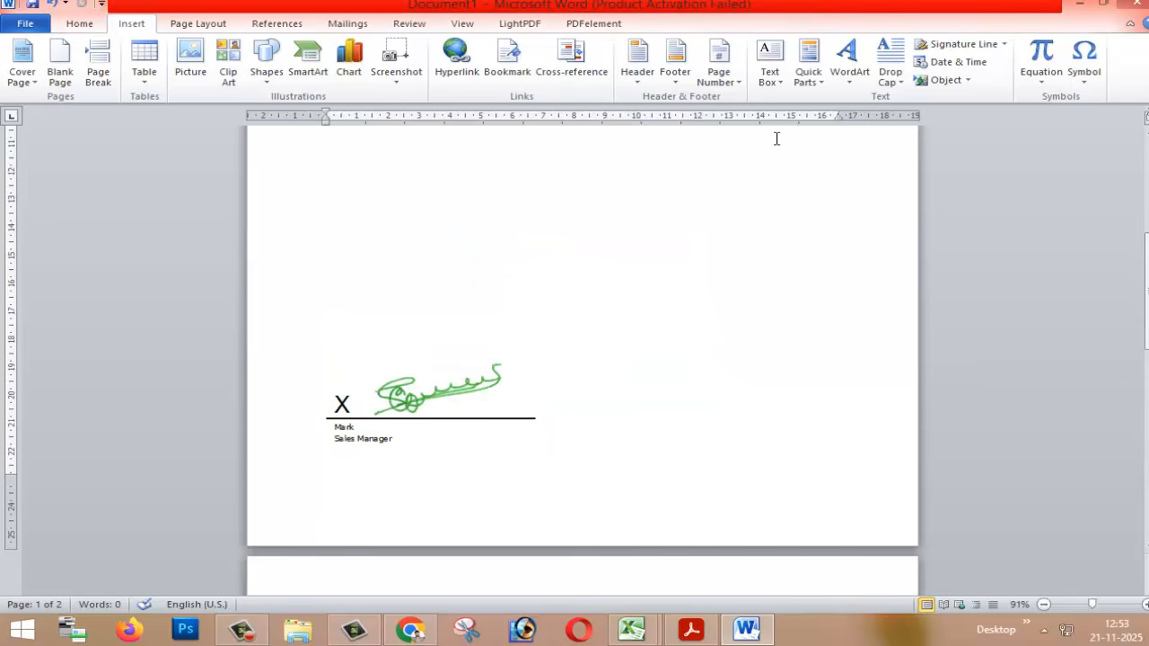
Step: Insert the saved abcd Quick Part with the signature picture and signature line on the second page
left_click(807, 64)
left_click(515, 428)
scroll(515, 428, "down", 10)
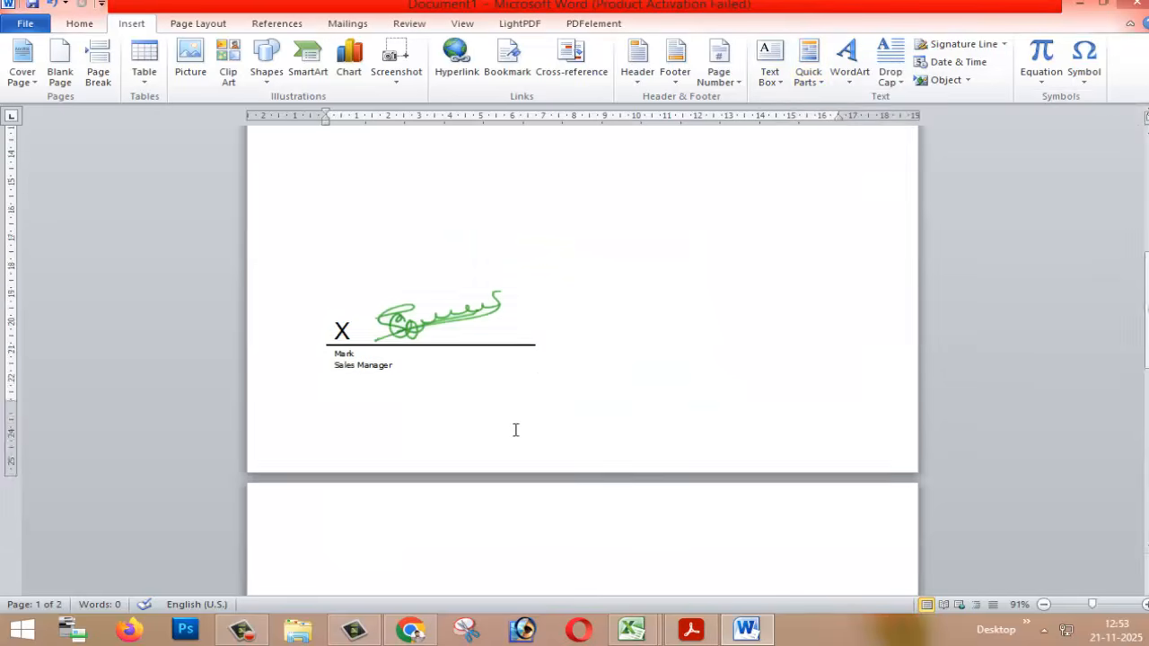
double_click(344, 497)
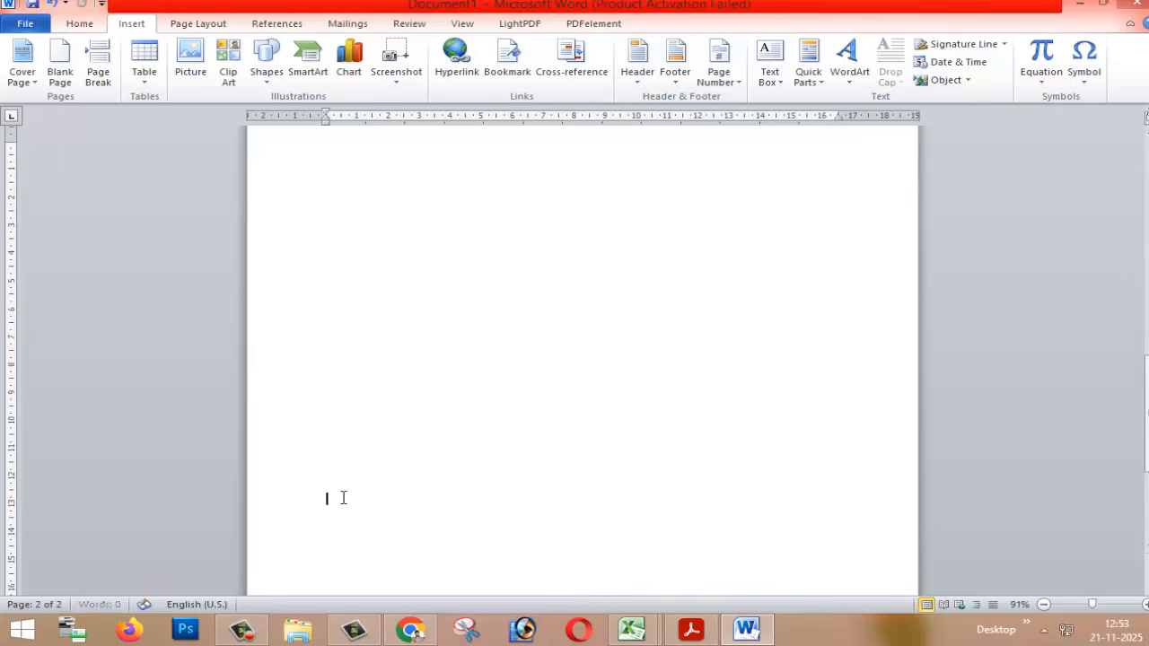
scroll(356, 486, "down", 4)
double_click(338, 482)
scroll(341, 483, "down", 5)
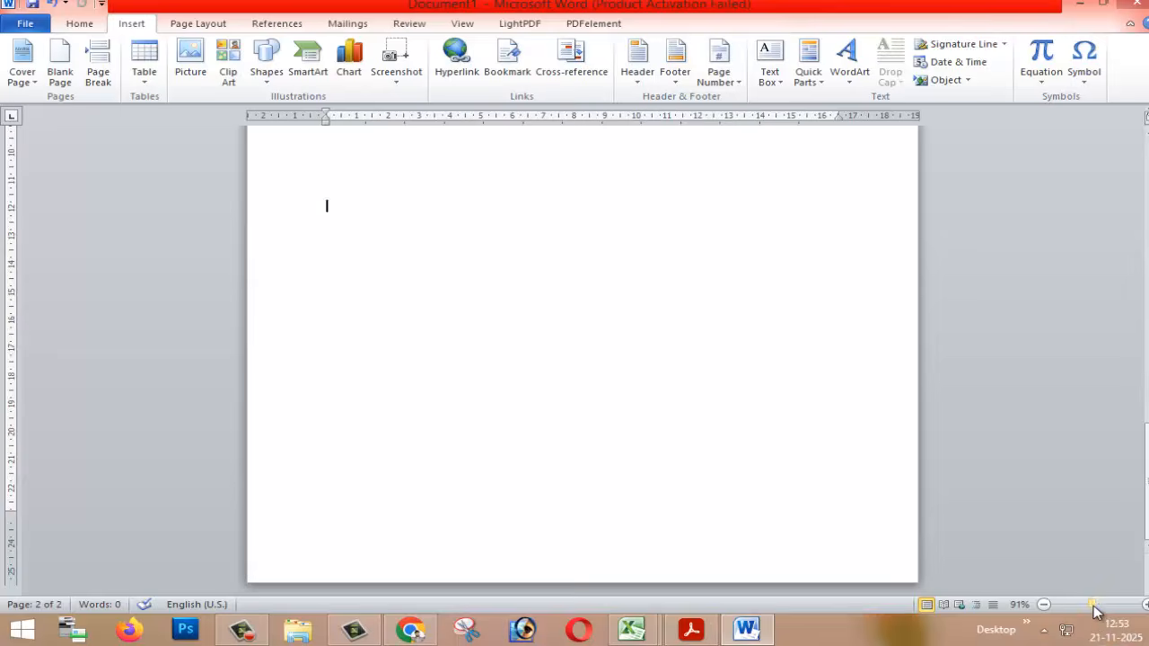
scroll(936, 559, "down", 2)
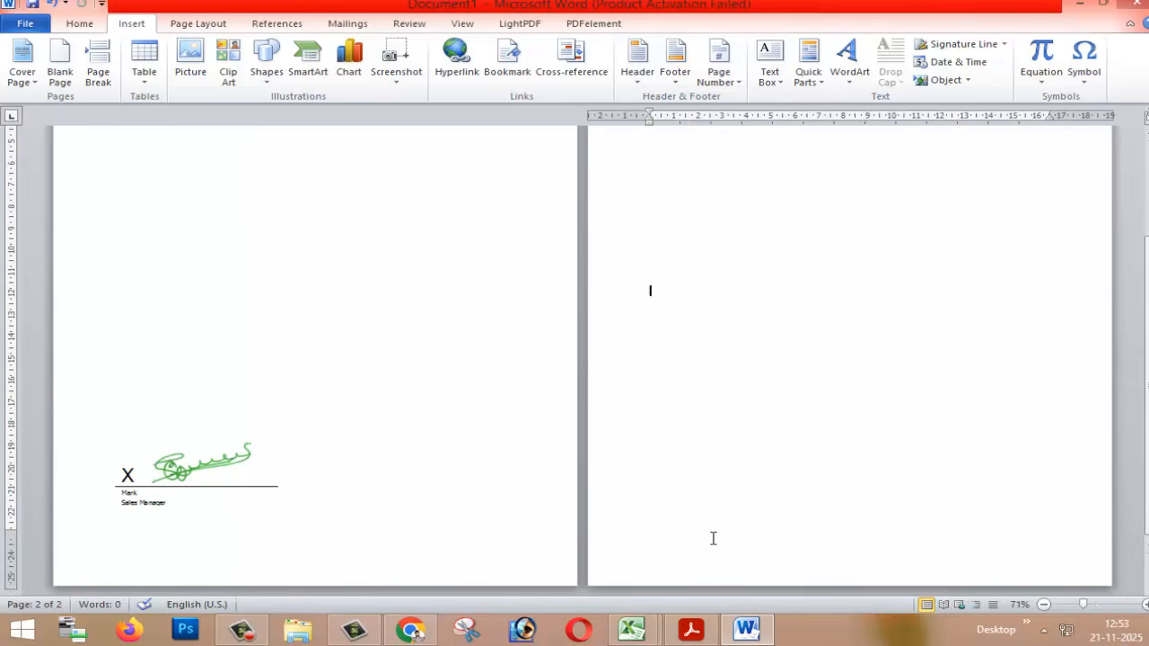
scroll(713, 538, "up", 2)
scroll(700, 531, "down", 2)
scroll(652, 511, "up", 2)
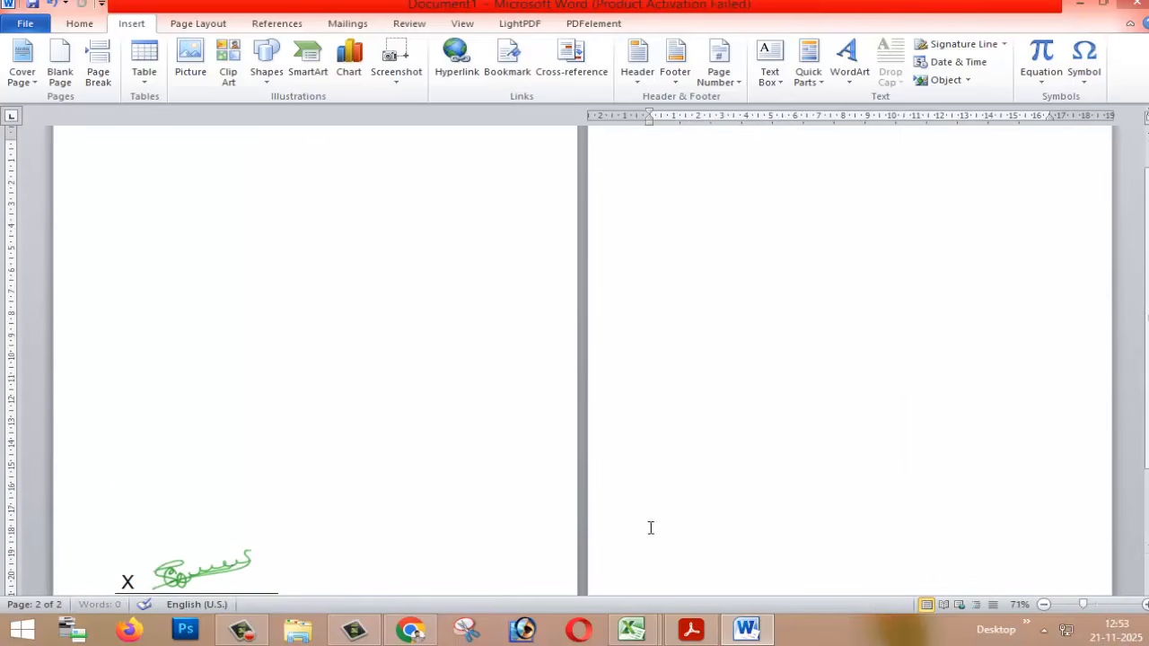
scroll(653, 521, "down", 2)
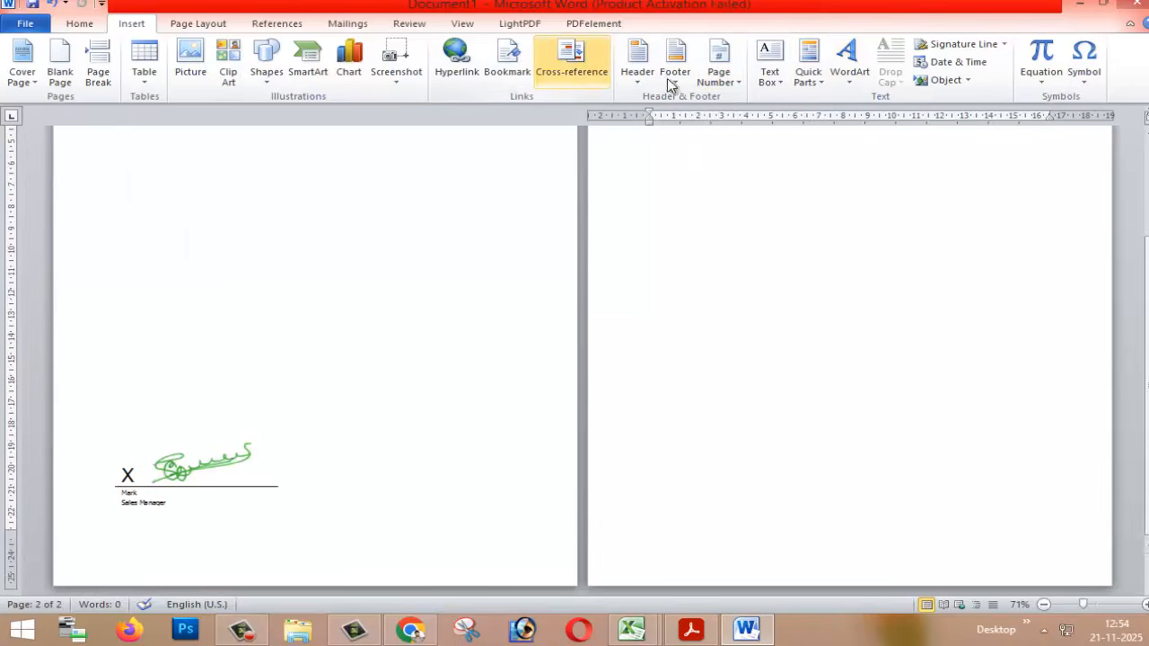
left_click(805, 79)
left_click(840, 178)
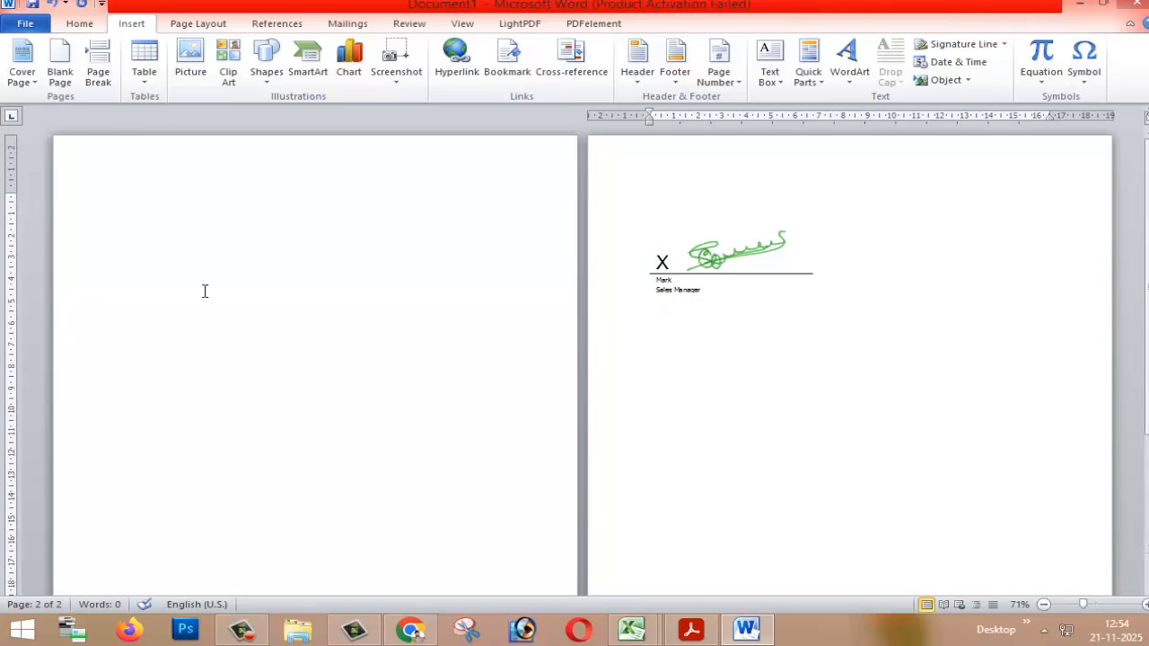
Step: Create a new blank document
scroll(392, 380, "up", 3)
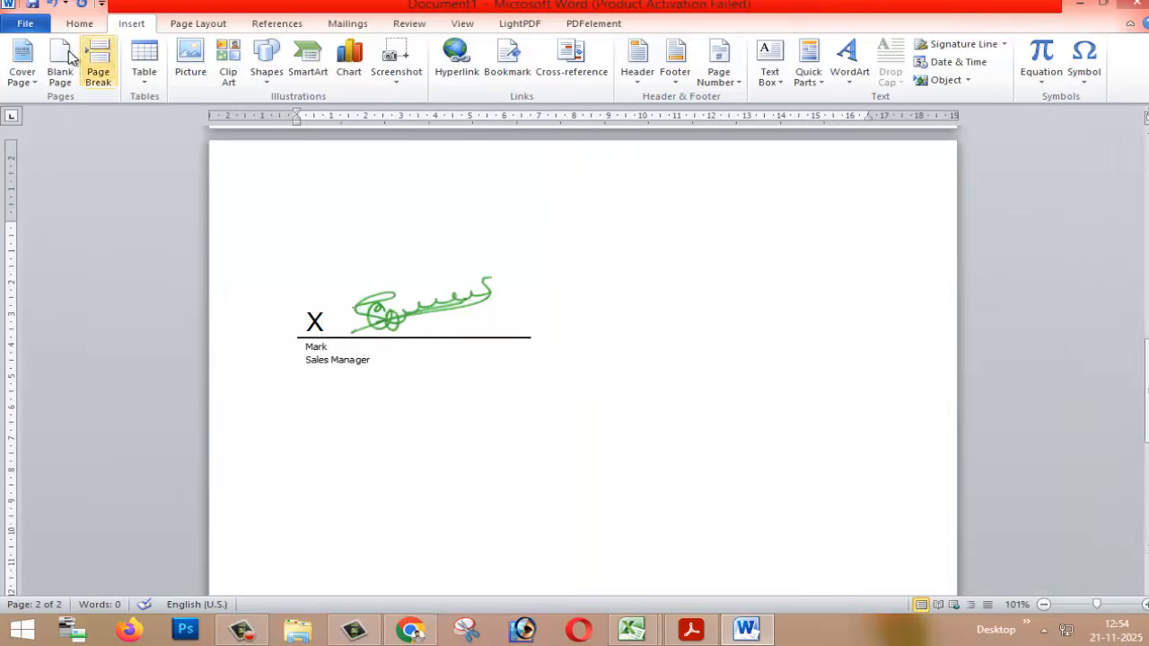
left_click(39, 25)
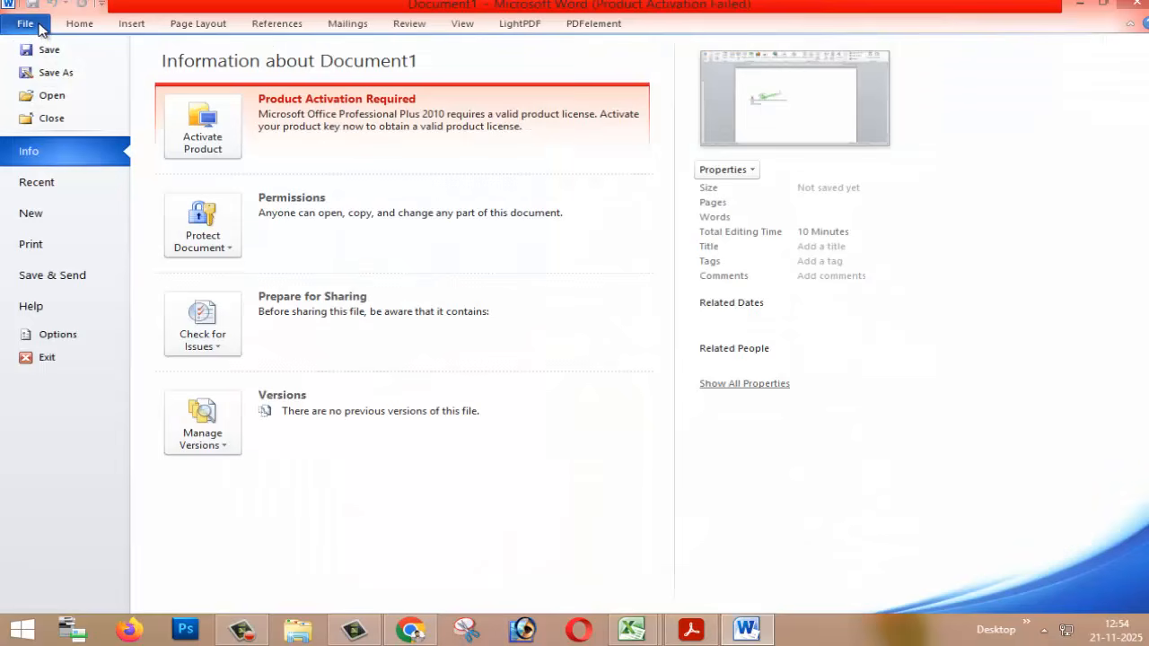
left_click(41, 217)
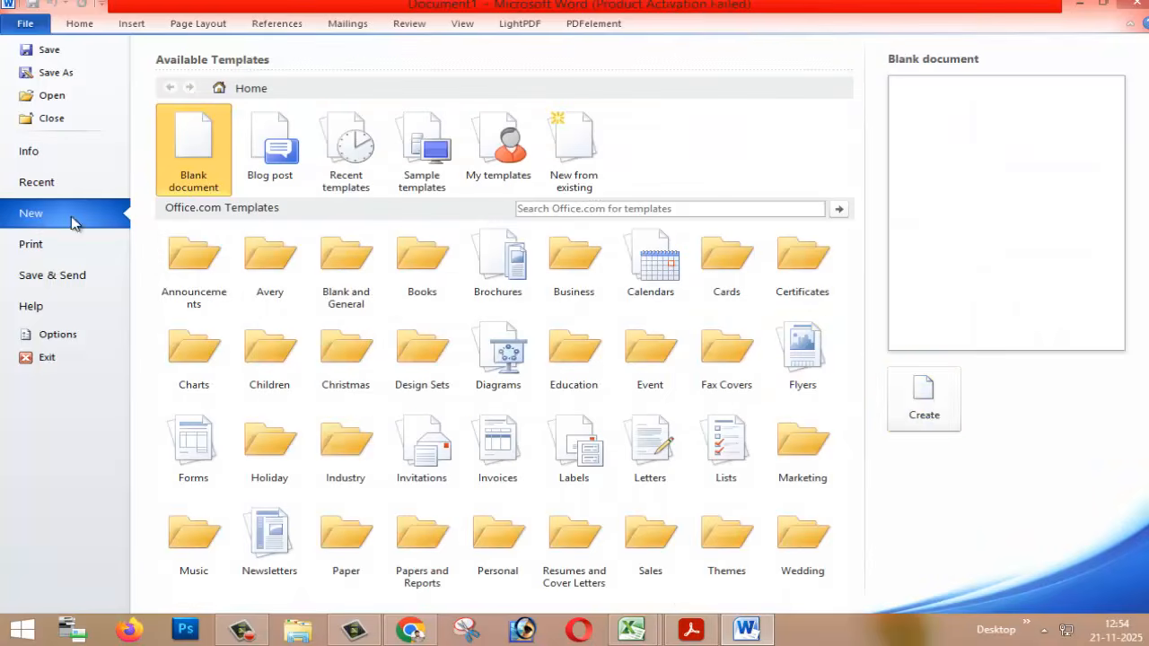
left_click(927, 398)
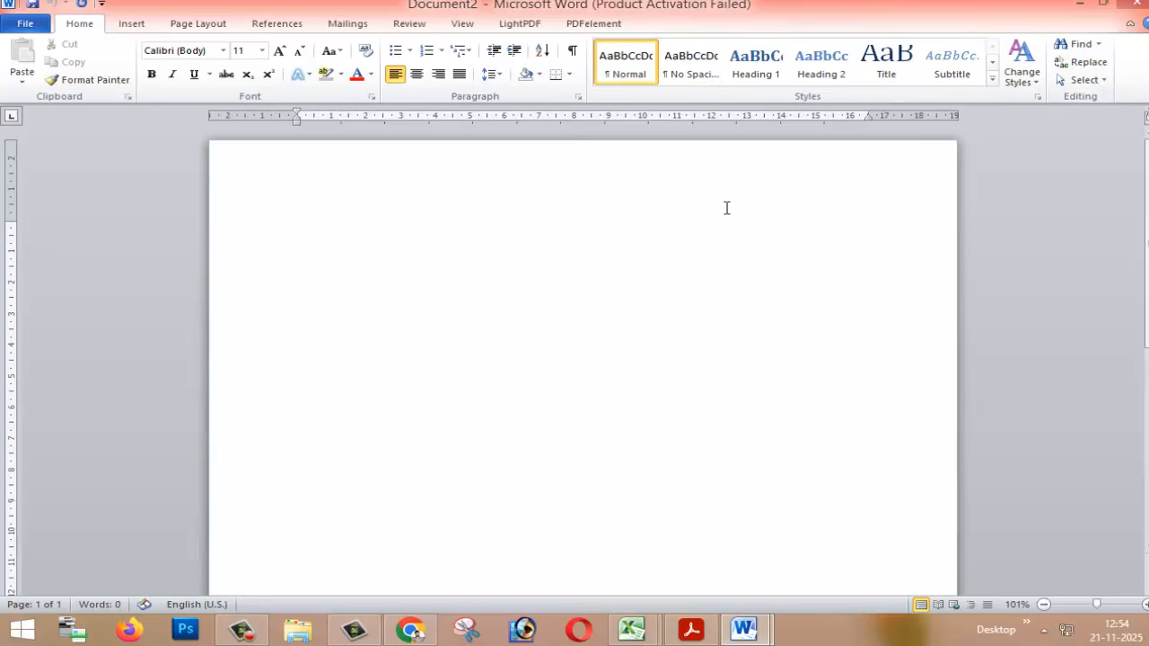
Step: Open Word Help with its table of contents, expand the Installing section and view the Accessibility topics
left_click(1130, 23)
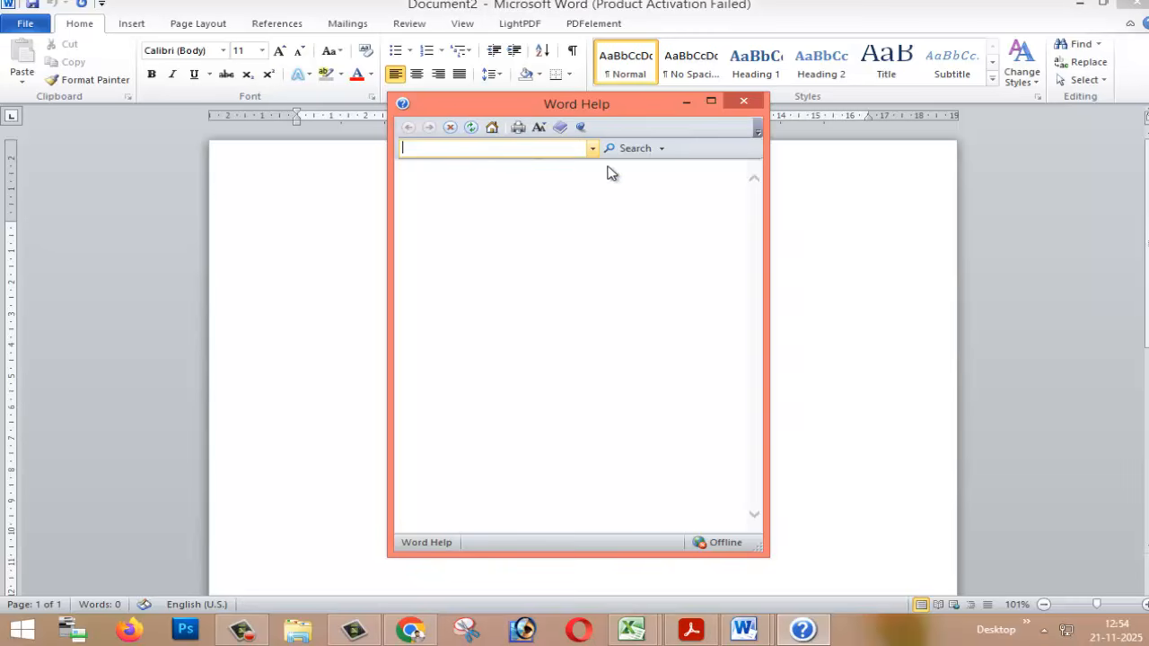
left_click(561, 129)
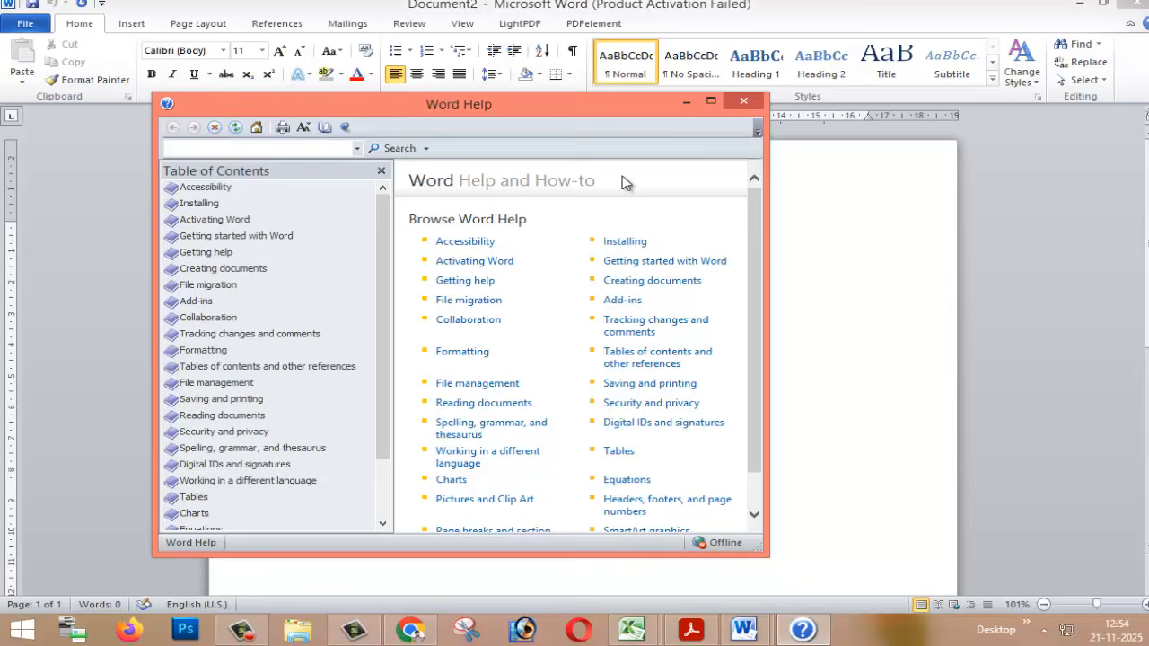
left_click(199, 204)
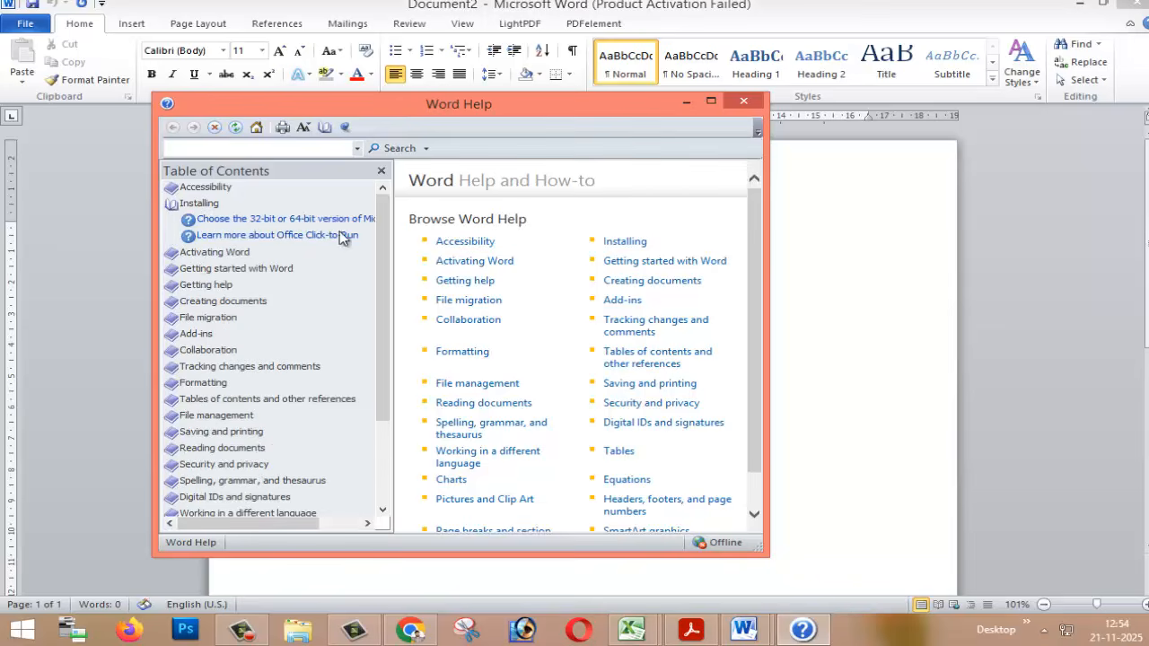
left_click(464, 244)
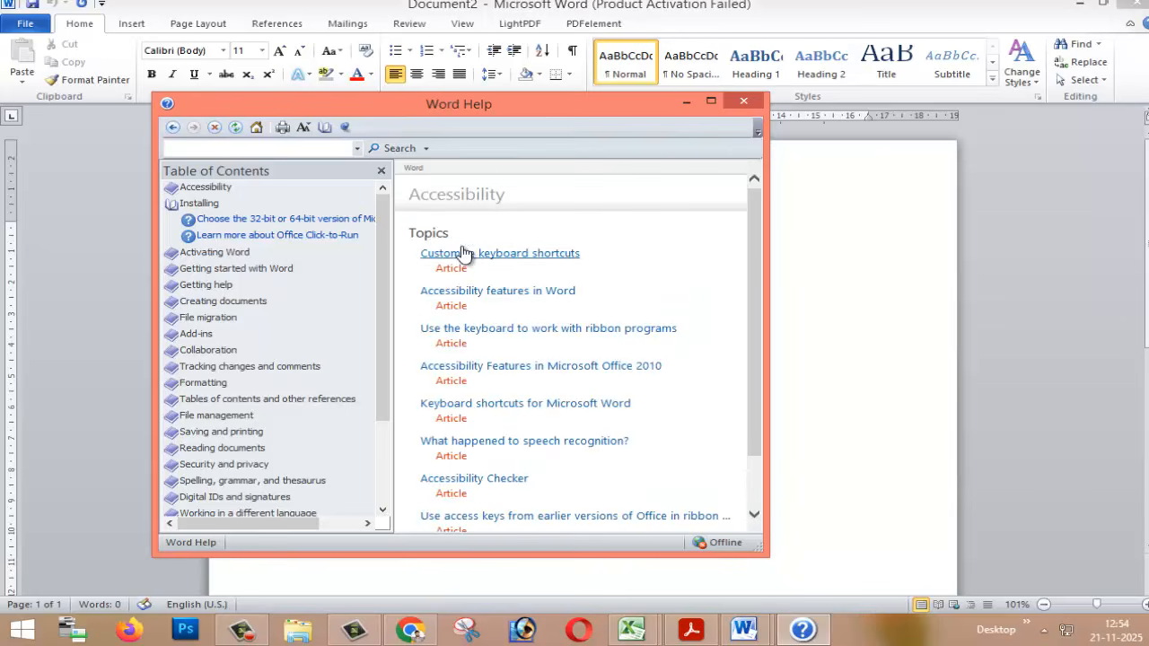
Step: Open the Customize keyboard shortcuts help article and copy its introductory paragraph together with the first section heading
left_click(466, 256)
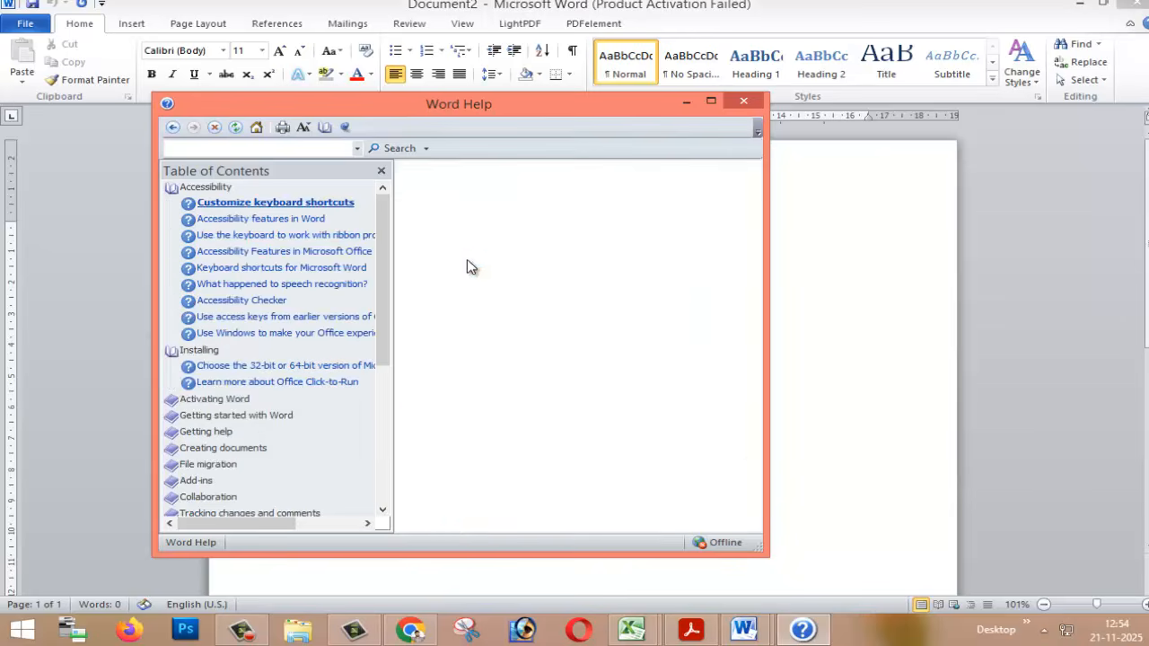
left_click_drag(443, 301, 590, 397)
key("ctrl+c")
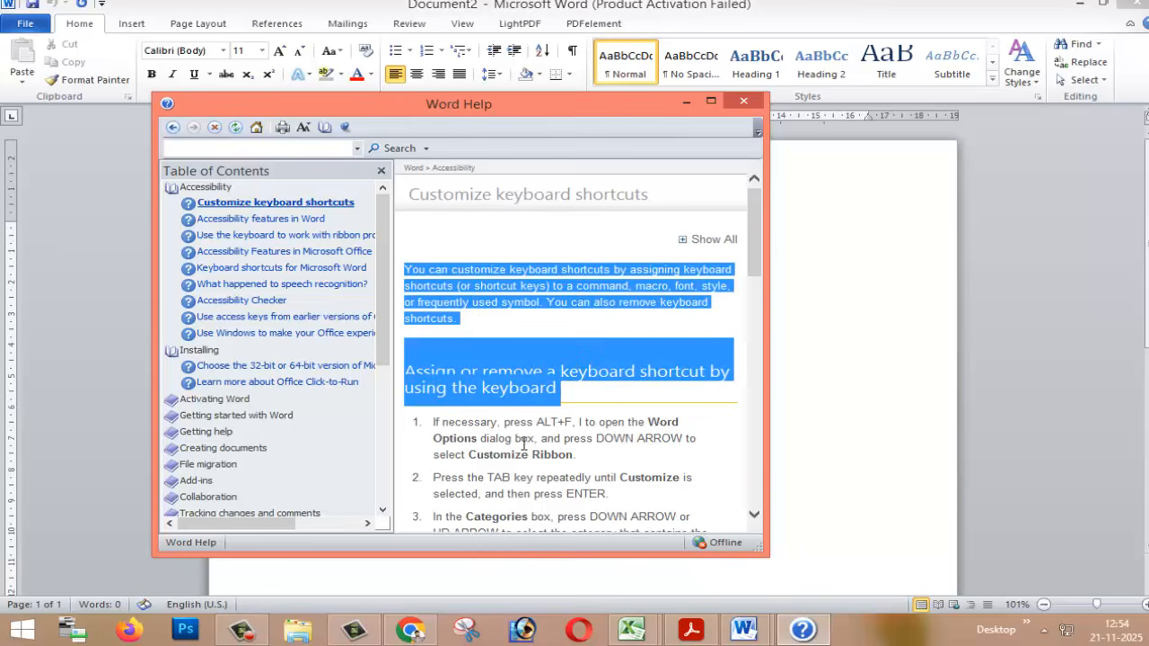
Step: Close Word Help and paste the copied paragraph and heading twice into the blank document
left_click(474, 585)
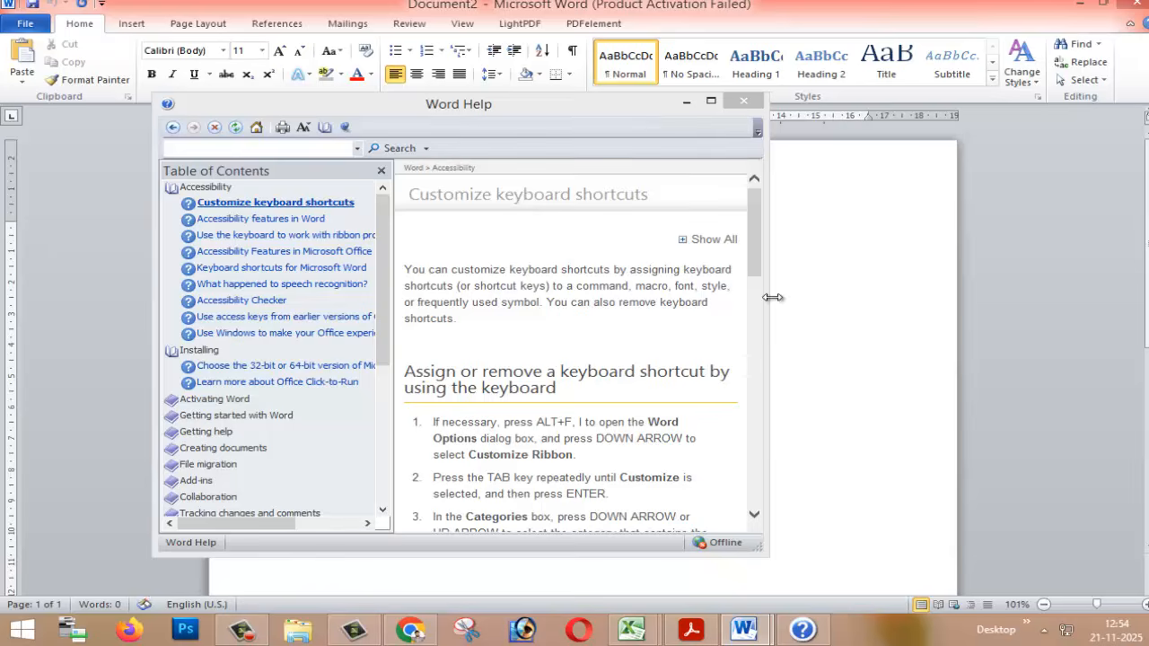
left_click(743, 100)
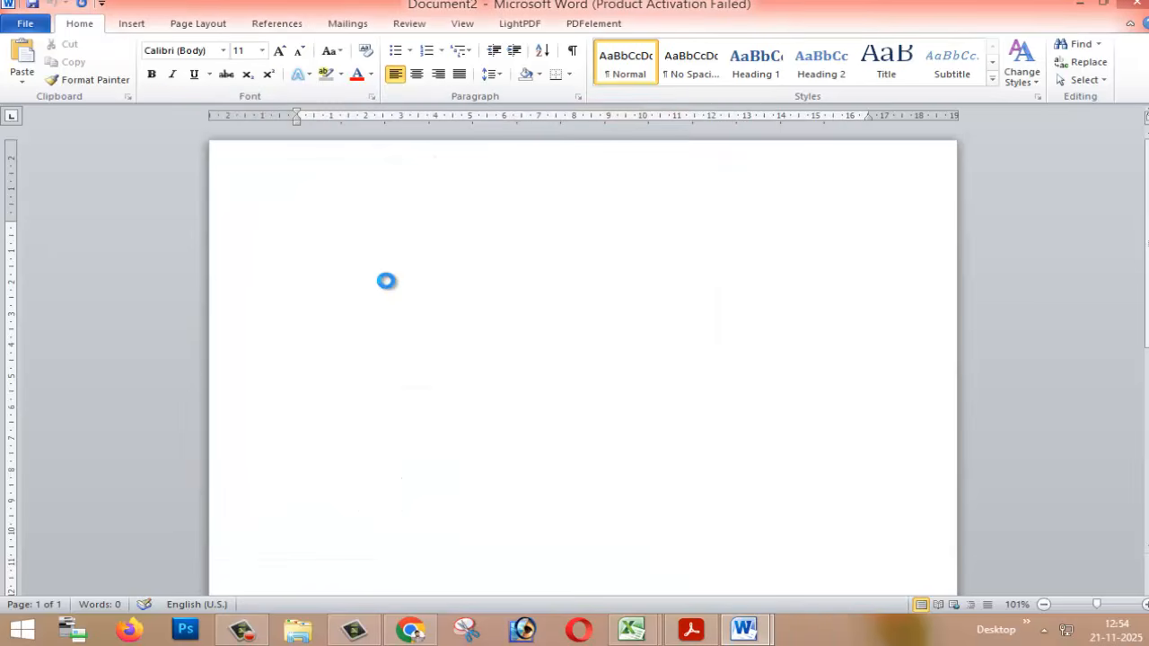
key("ctrl+v")
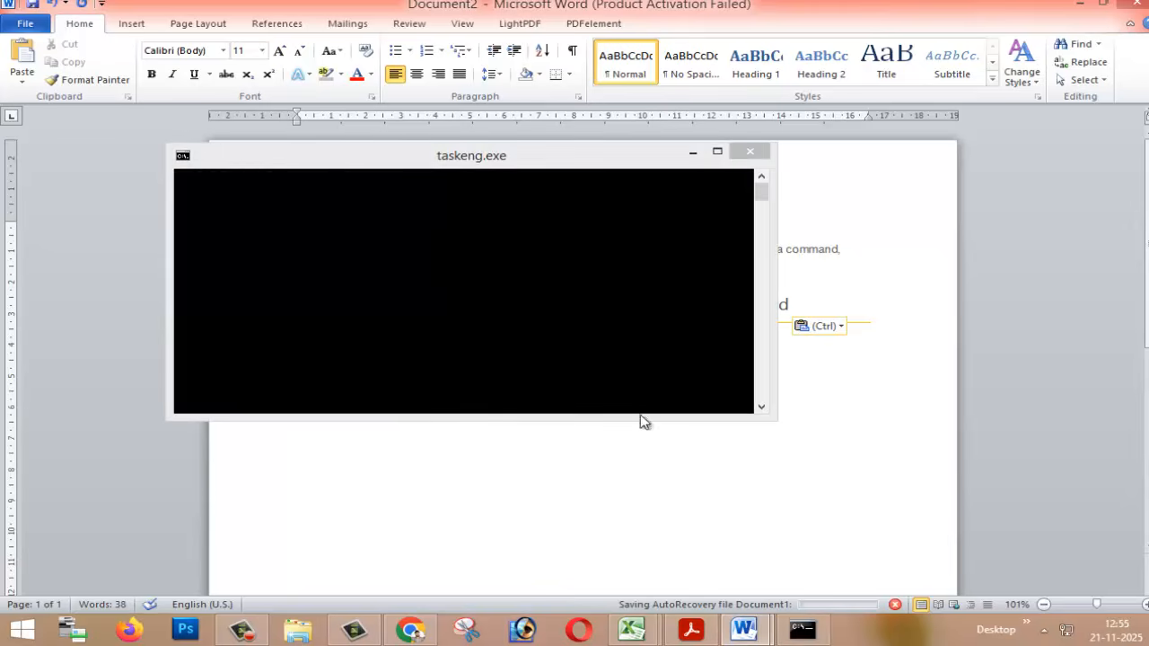
key("ctrl+v")
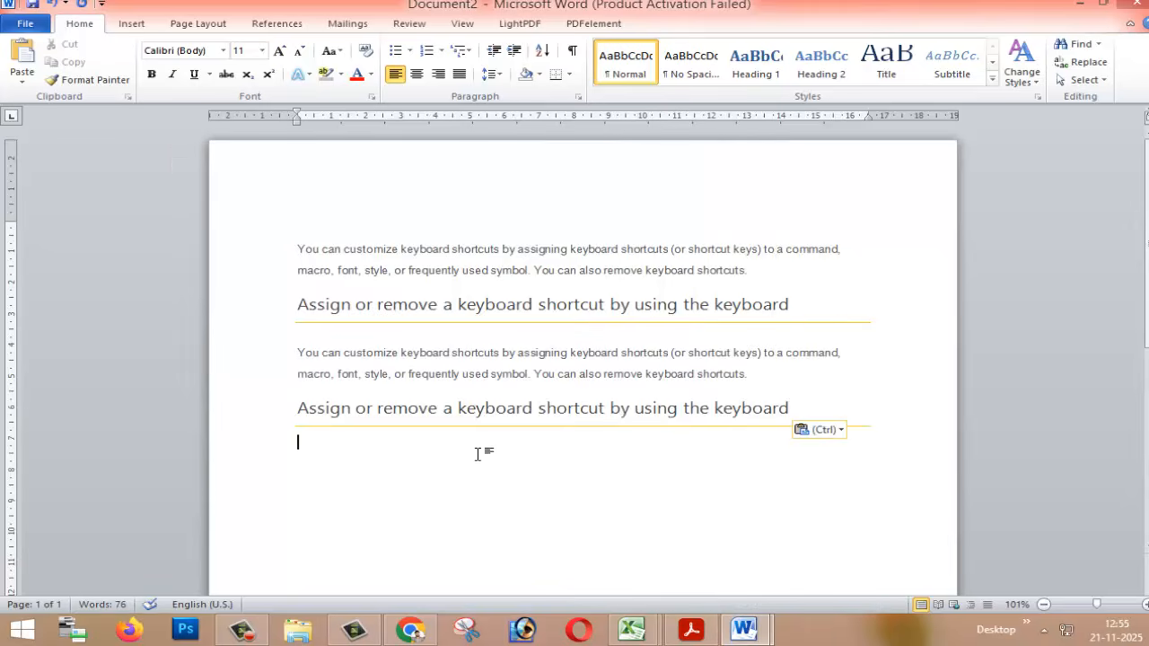
scroll(464, 475, "down", 2)
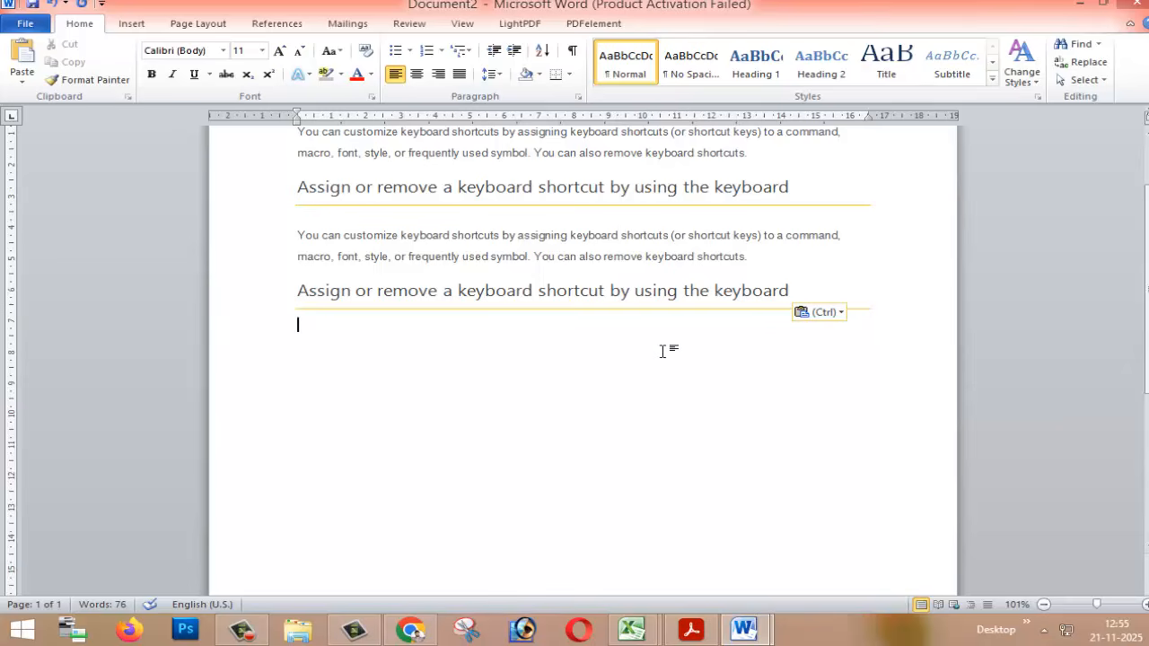
key("Tab")
key("Tab")
key("Tab")
key("Tab")
key("Tab")
key("Tab")
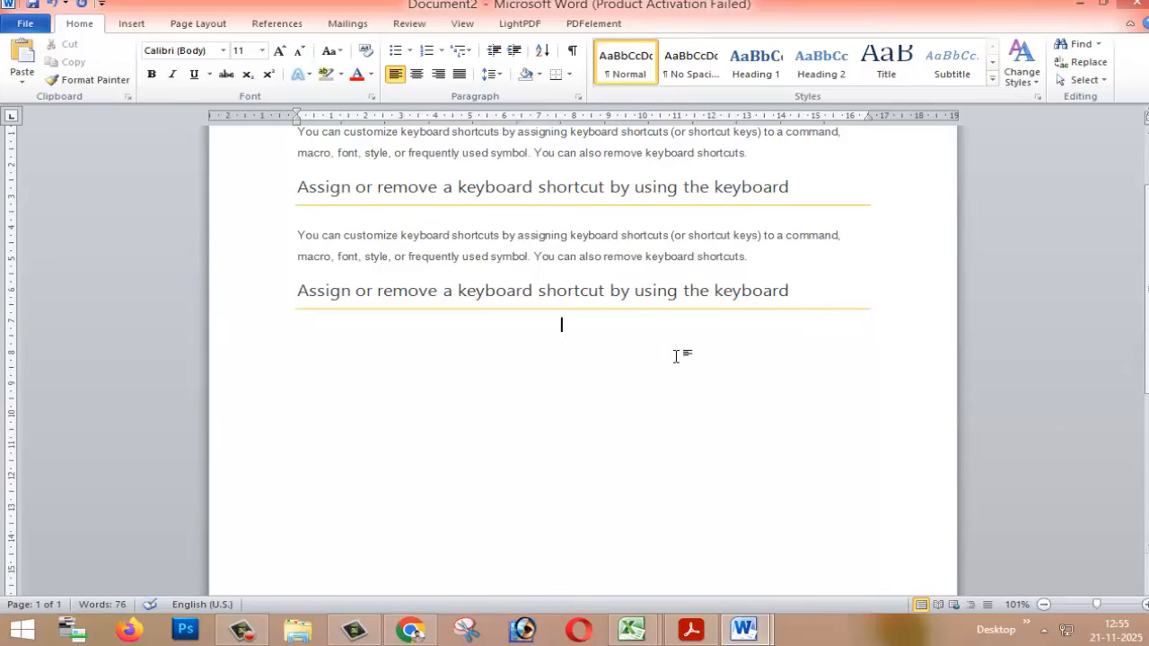
key("BackSpace")
key("BackSpace")
key("BackSpace")
key("BackSpace")
key("BackSpace")
key("BackSpace")
Step: Insert the saved abcd Quick Part with the signature picture and signature line below the second pasted heading, leaving a blank line between them
left_click(132, 23)
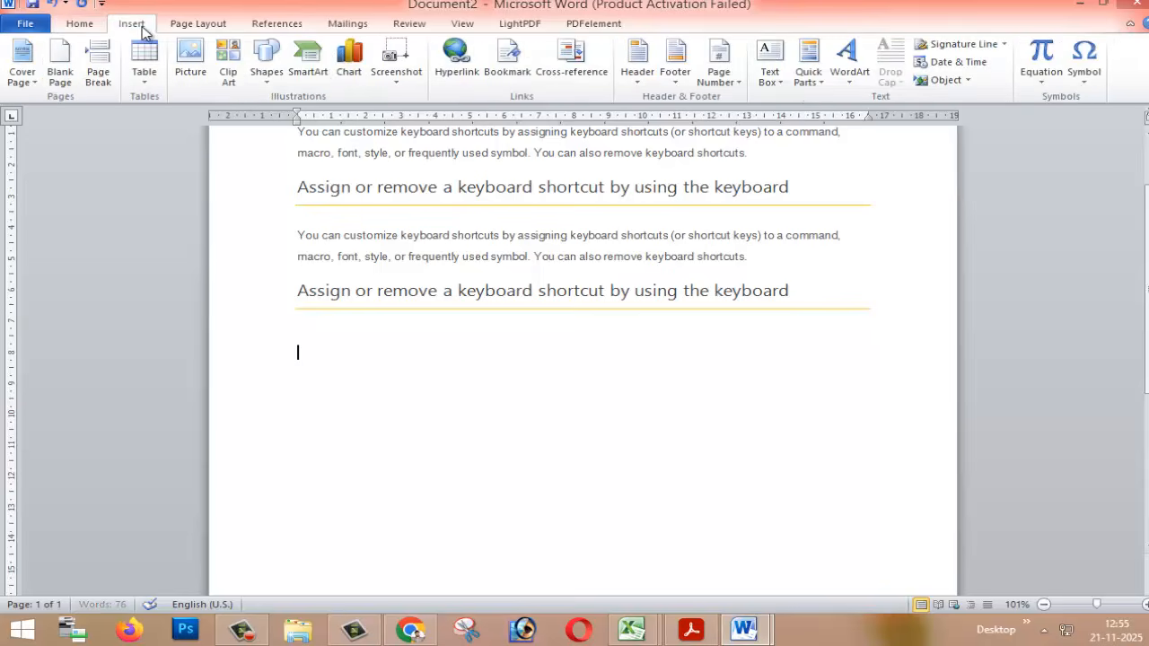
left_click(807, 72)
left_click(878, 178)
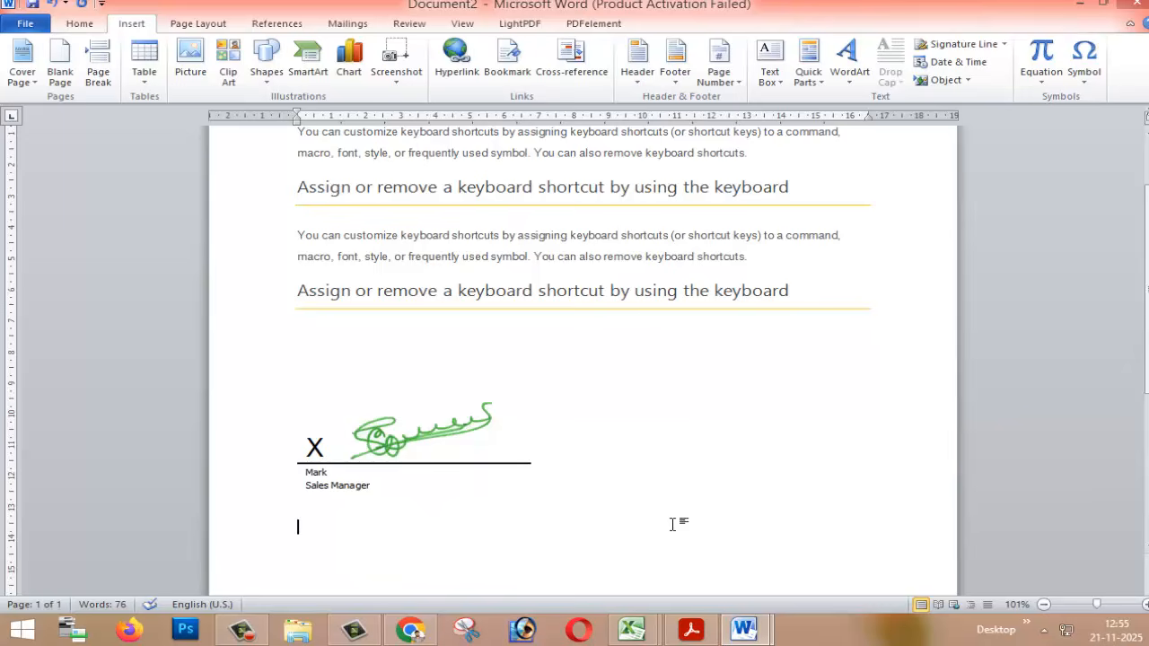
Step: Check the document in print preview, return to editing and review the page from the pasted text down to the signature block
key("ctrl+p")
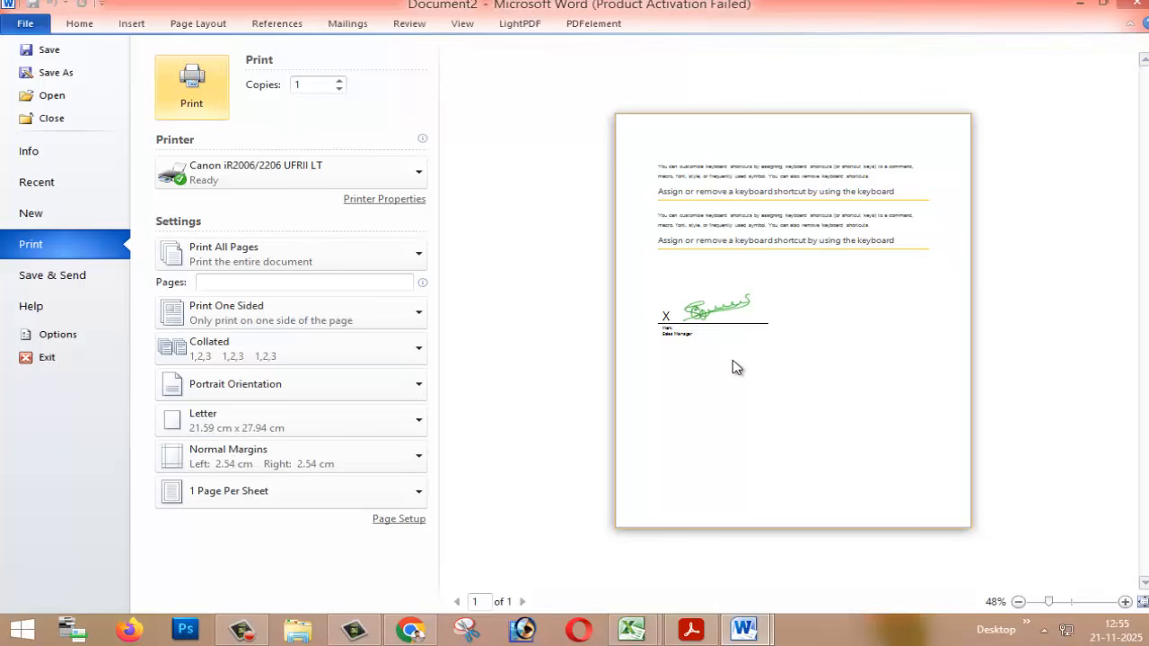
key("Escape")
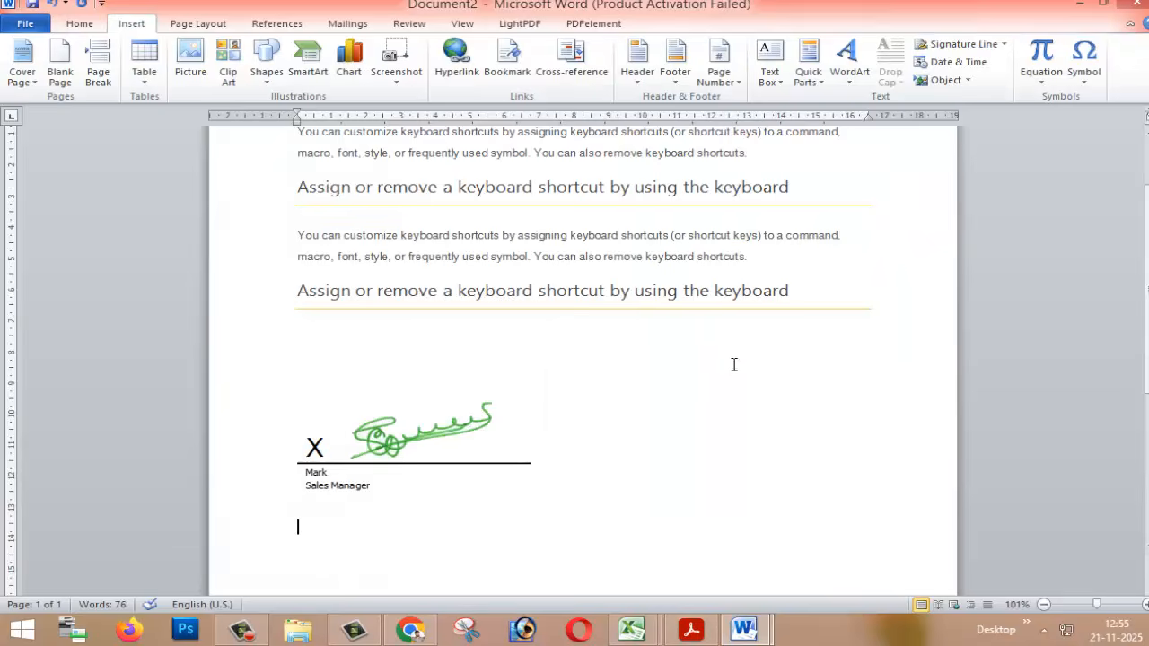
scroll(625, 440, "up", 3)
scroll(616, 458, "down", 7)
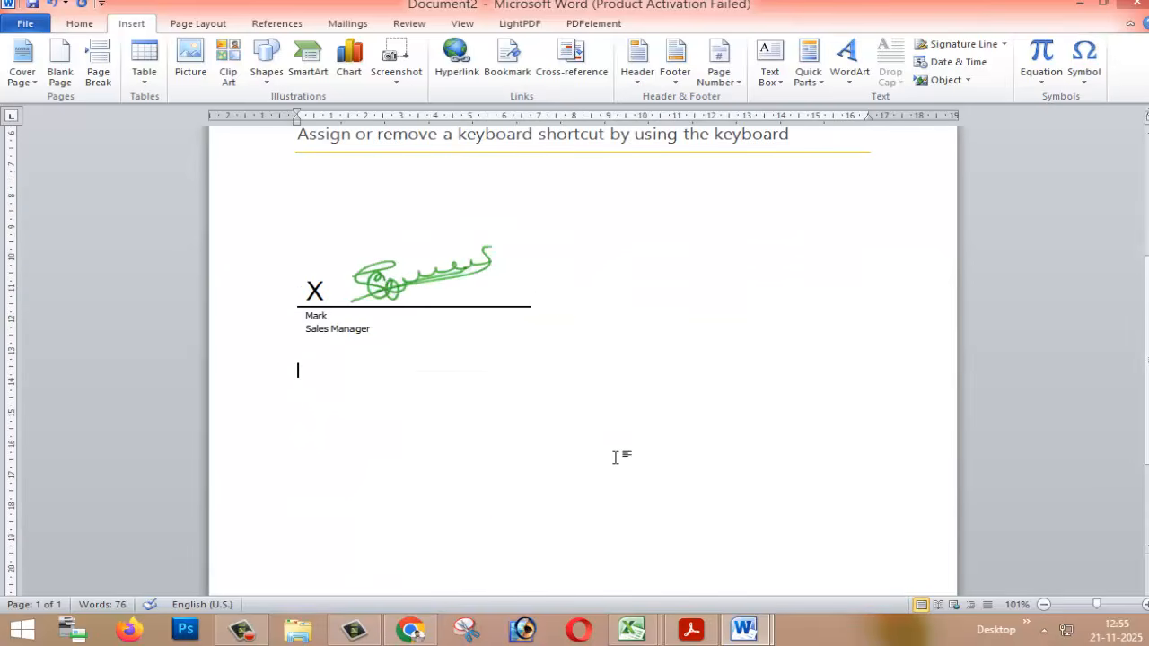
scroll(615, 457, "down", 1)
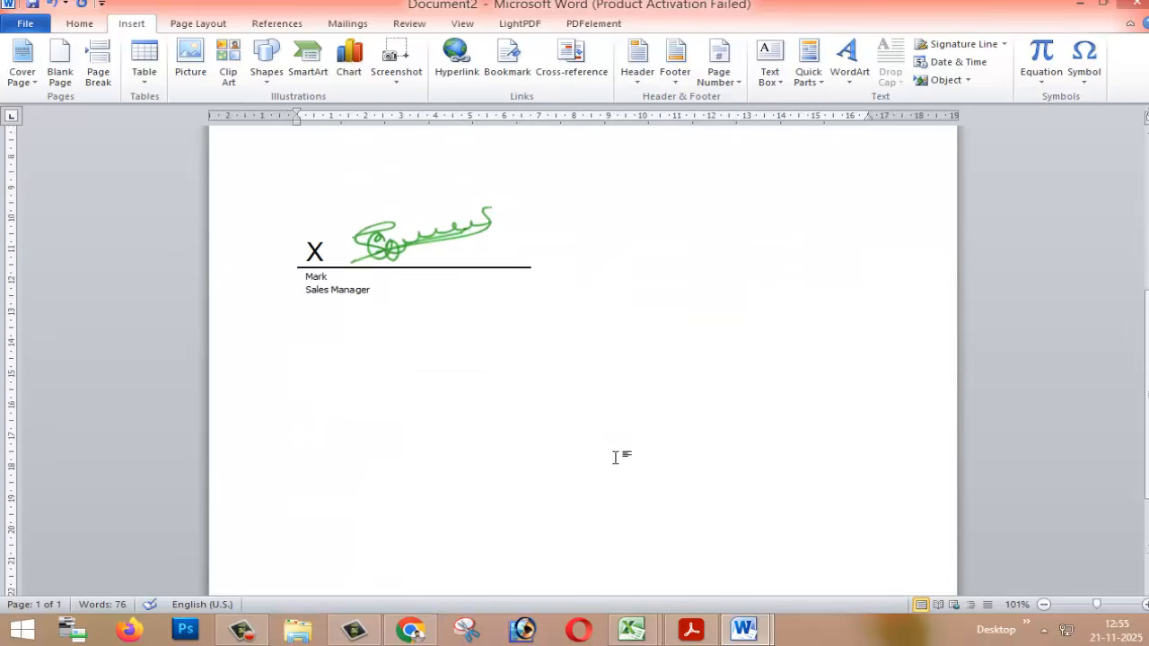
scroll(616, 457, "up", 7)
scroll(617, 457, "up", 1)
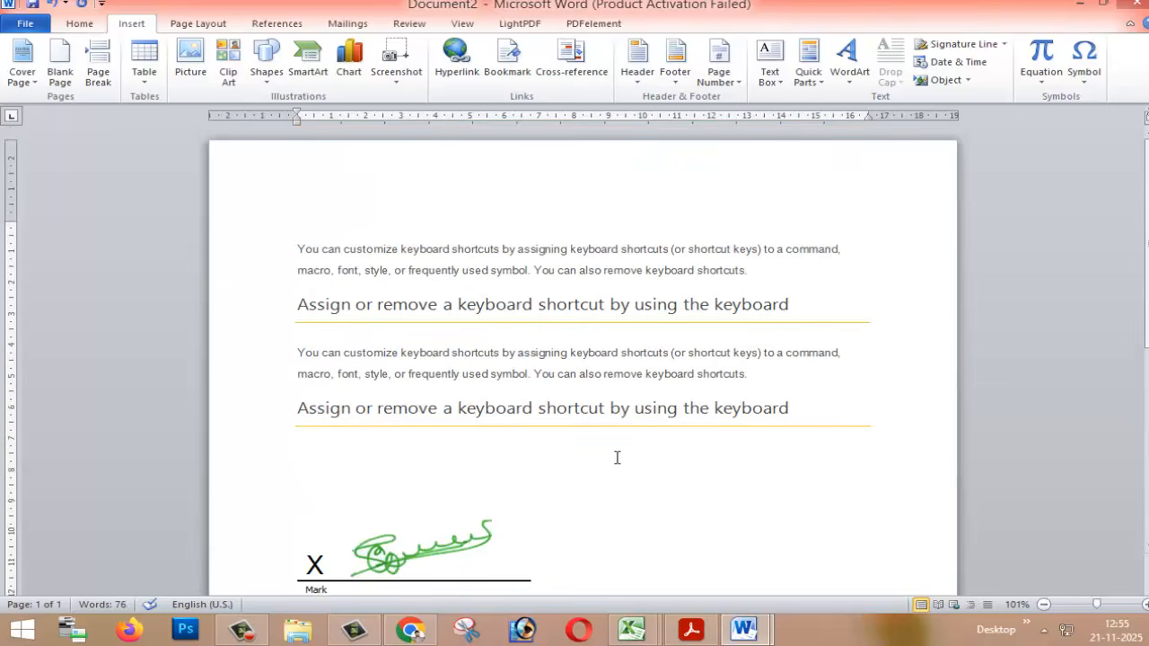
scroll(616, 457, "down", 8)
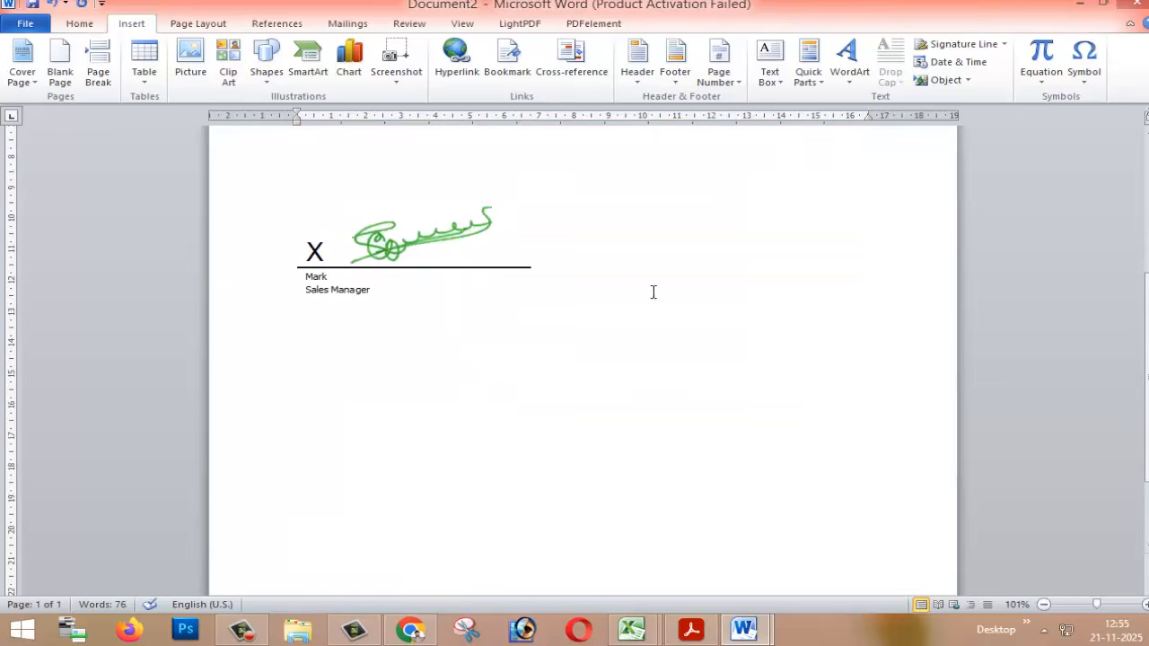
scroll(482, 377, "up", 4)
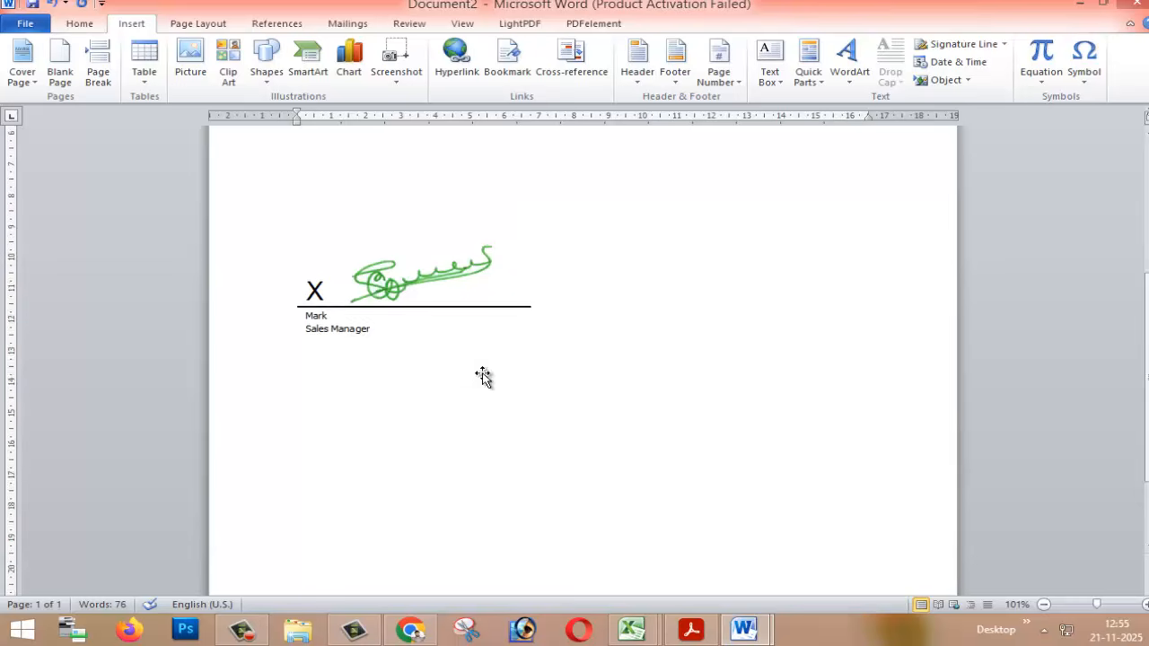
scroll(513, 387, "up", 4)
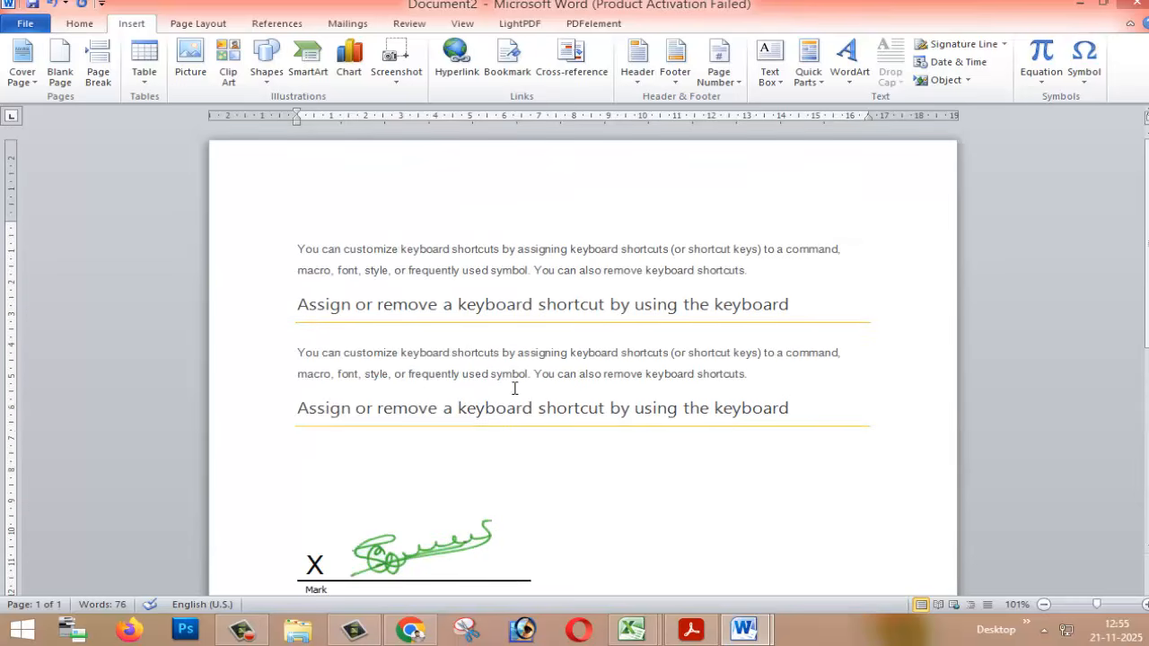